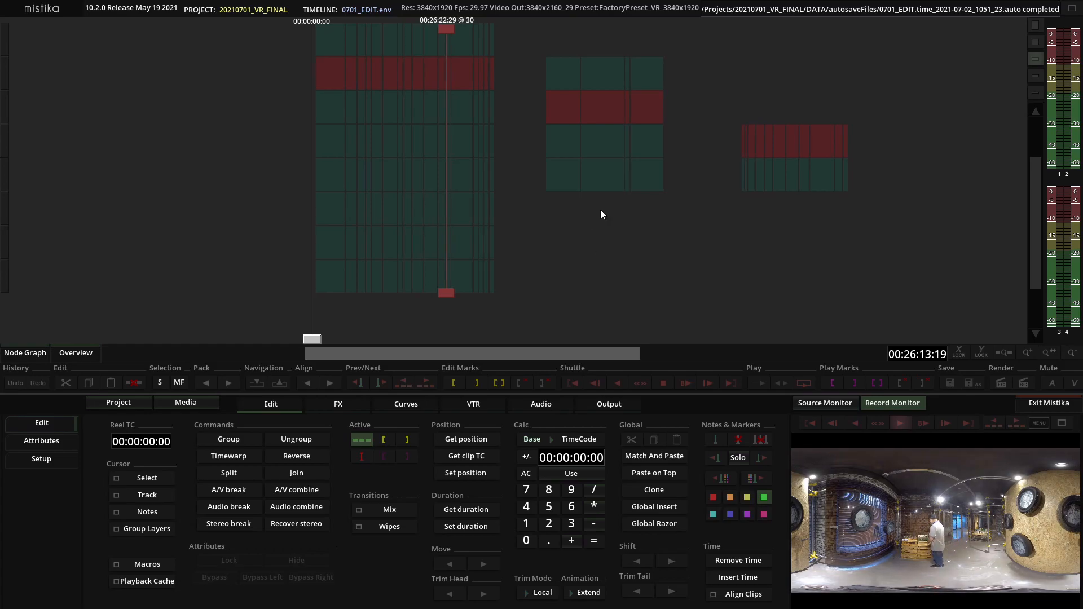
# Preview the current frame full screen in the record monitor and return to the timeline
pyautogui.doubleClick(915, 510)
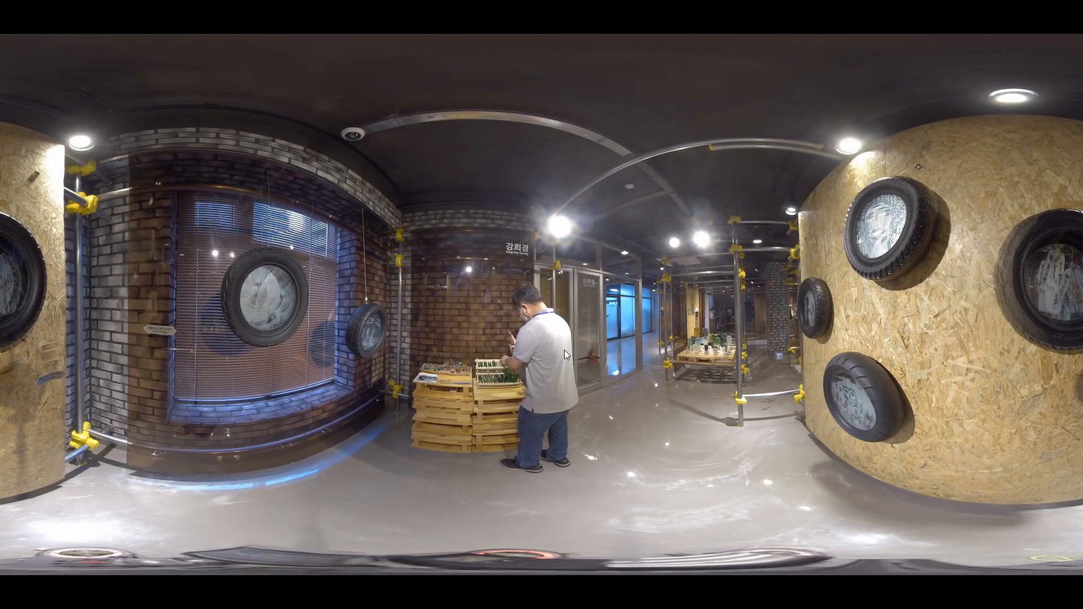
pyautogui.press('Escape')
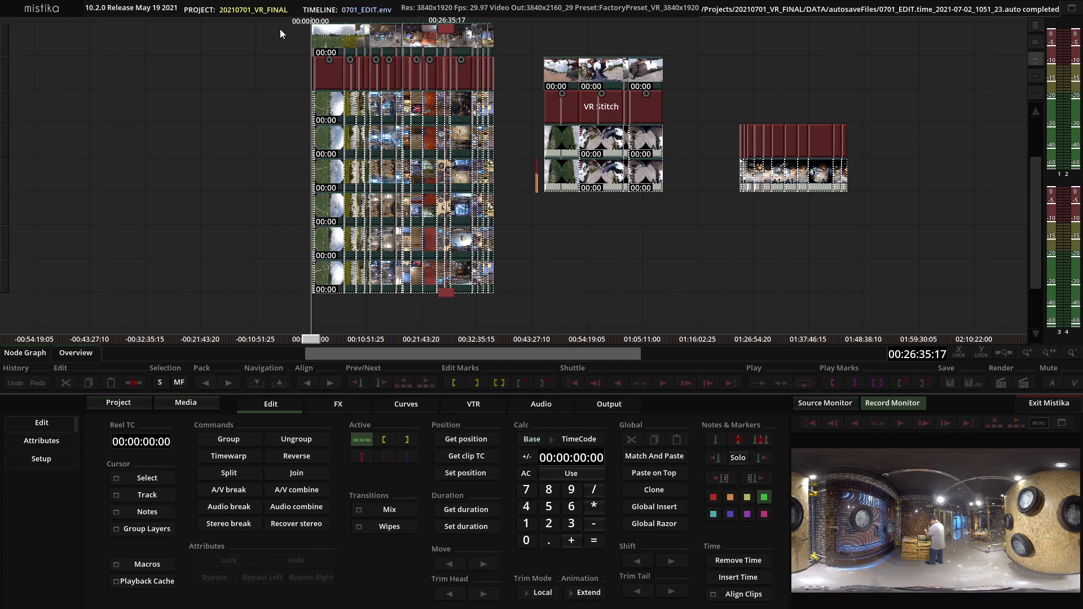
# Select the clip stacks together with the VR Stitch group and apply the Group Segments macro
pyautogui.moveTo(290, 73); pyautogui.dragTo(499, 295)
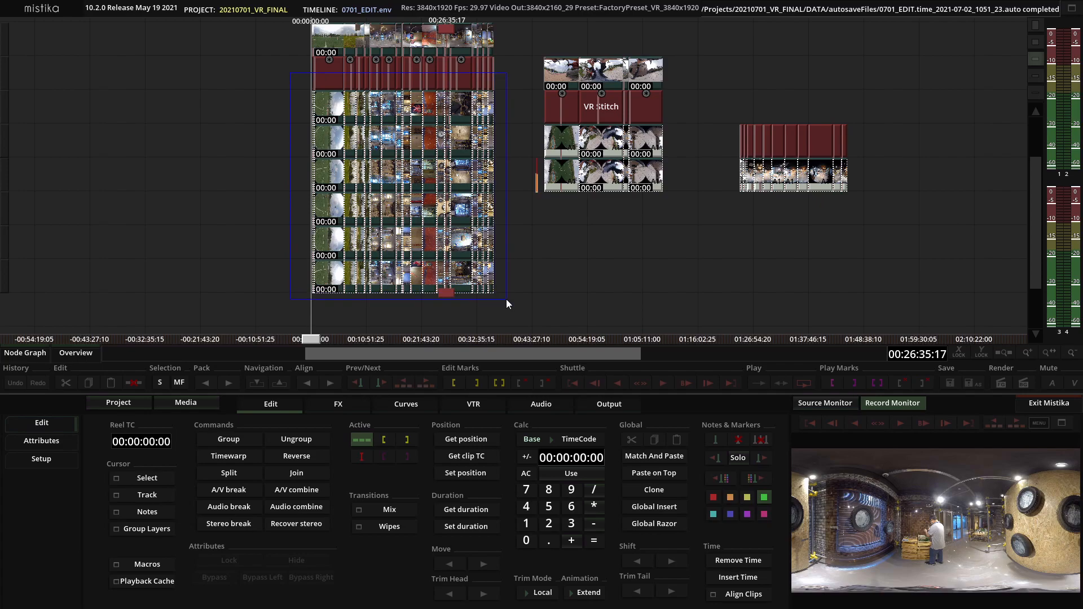
pyautogui.moveTo(506, 299); pyautogui.dragTo(507, 299)
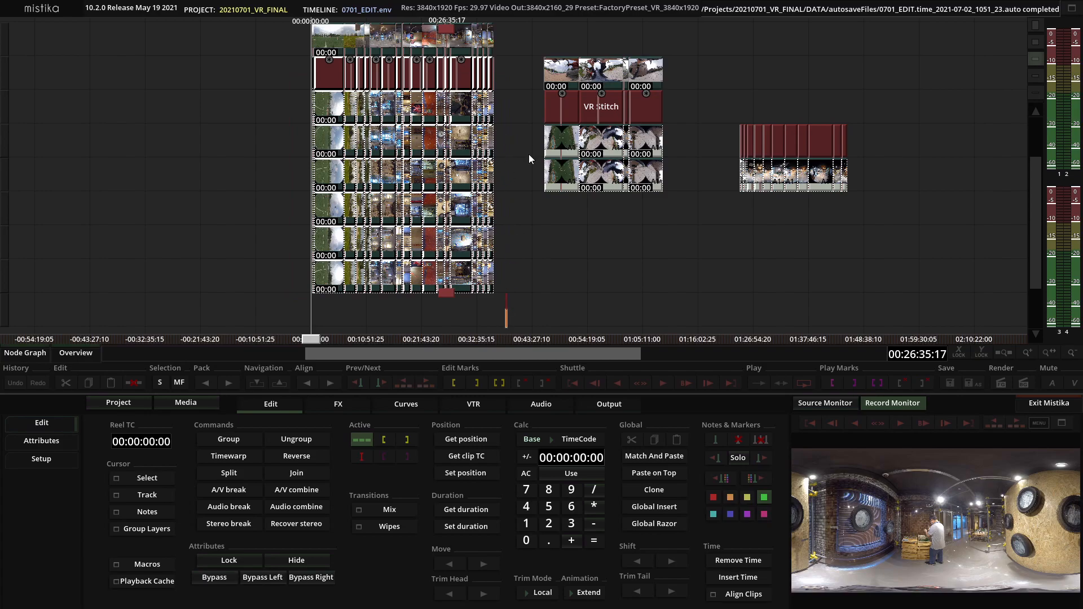
pyautogui.click(551, 202)
pyautogui.moveTo(263, 33); pyautogui.dragTo(694, 311)
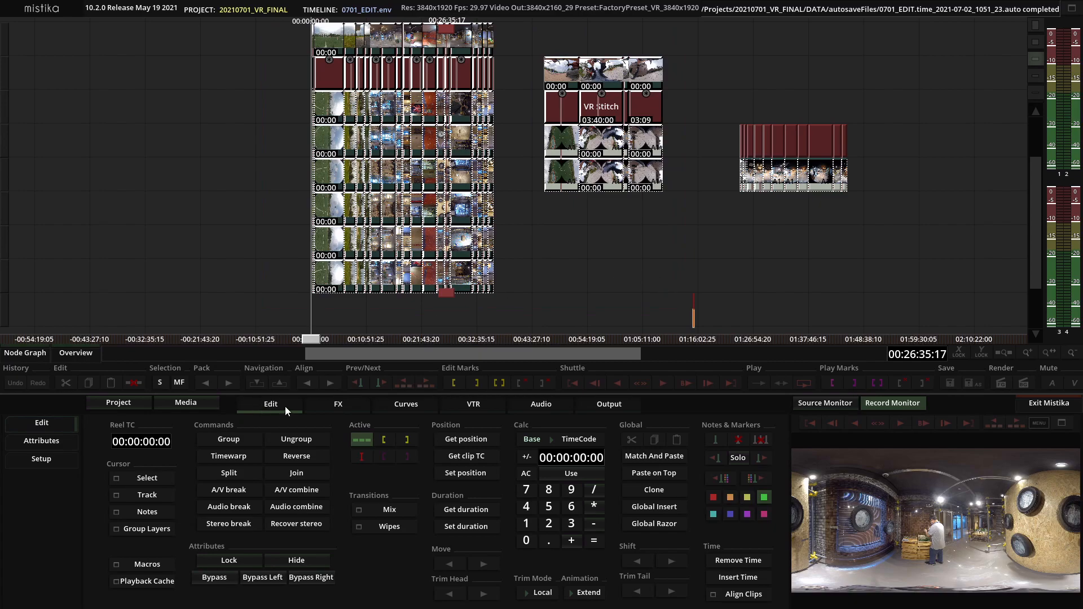
pyautogui.click(143, 564)
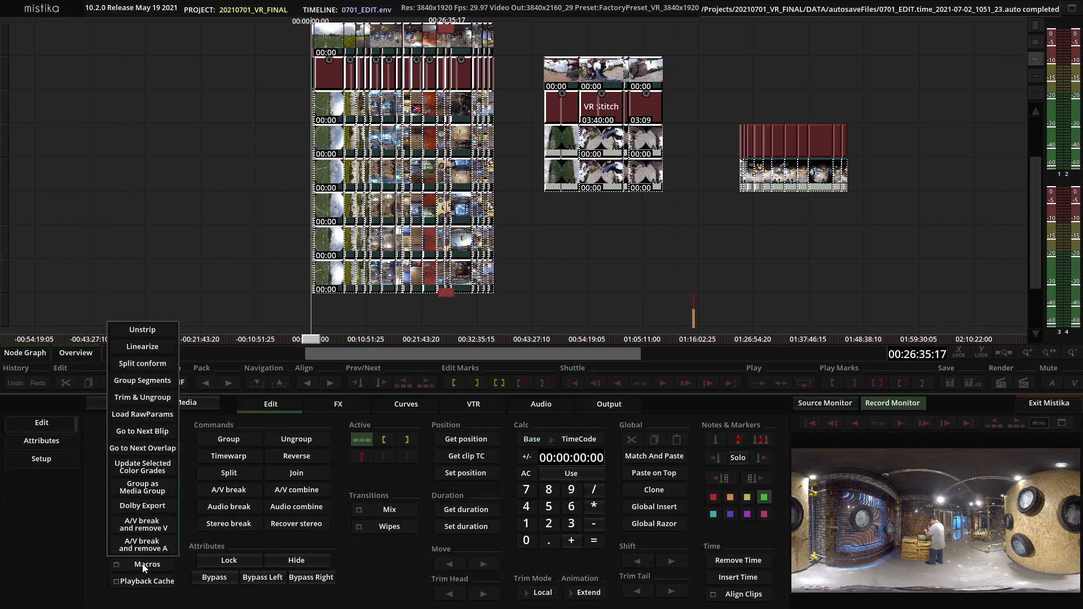
pyautogui.click(143, 382)
# Zoom through the timeline to inspect the new grouped segment track
pyautogui.moveTo(472, 268); pyautogui.dragTo(489, 269)
pyautogui.scroll(5, 503, 270)
pyautogui.scroll(-3, 503, 269)
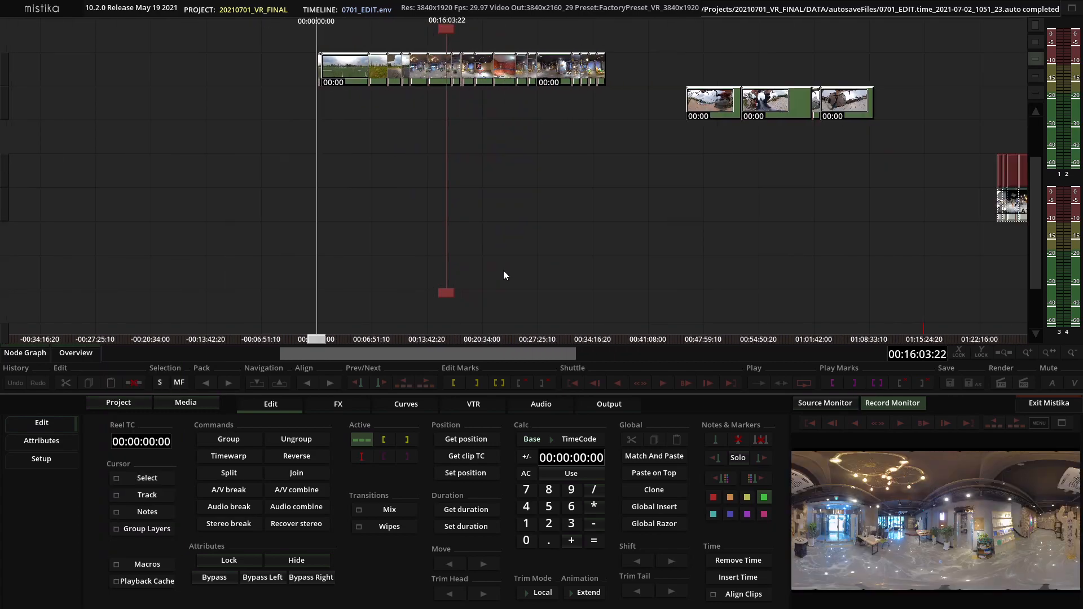
pyautogui.scroll(-1, 503, 269)
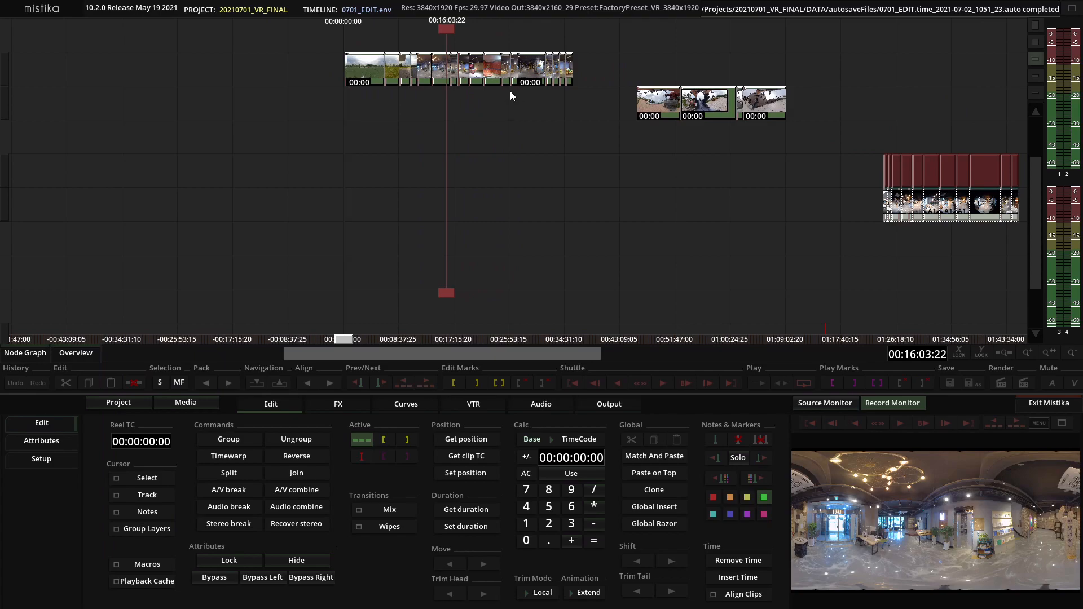
pyautogui.scroll(6, 460, 243)
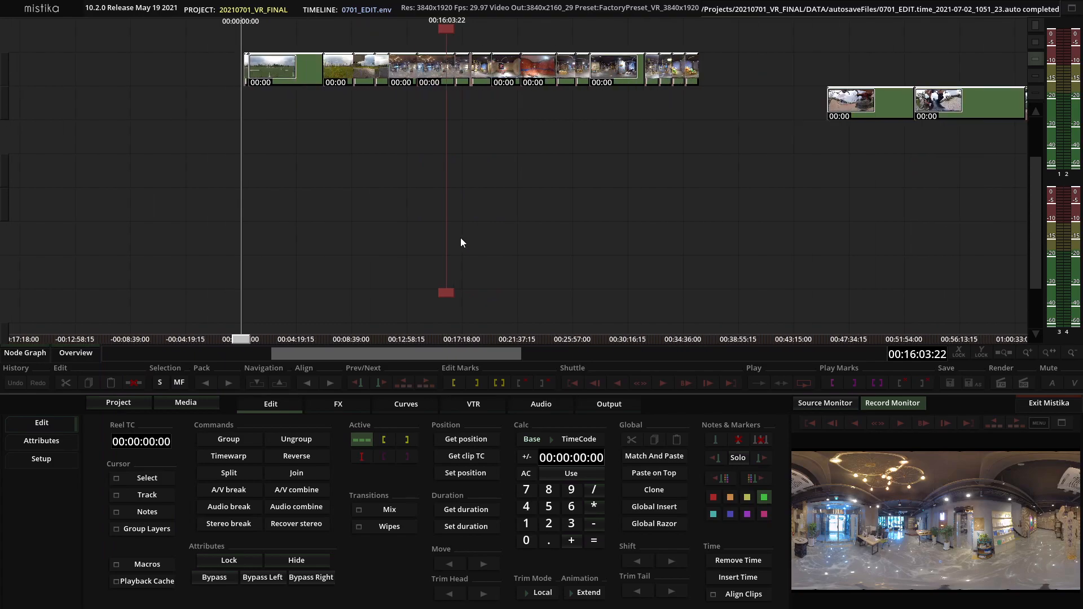
pyautogui.scroll(-2, 460, 243)
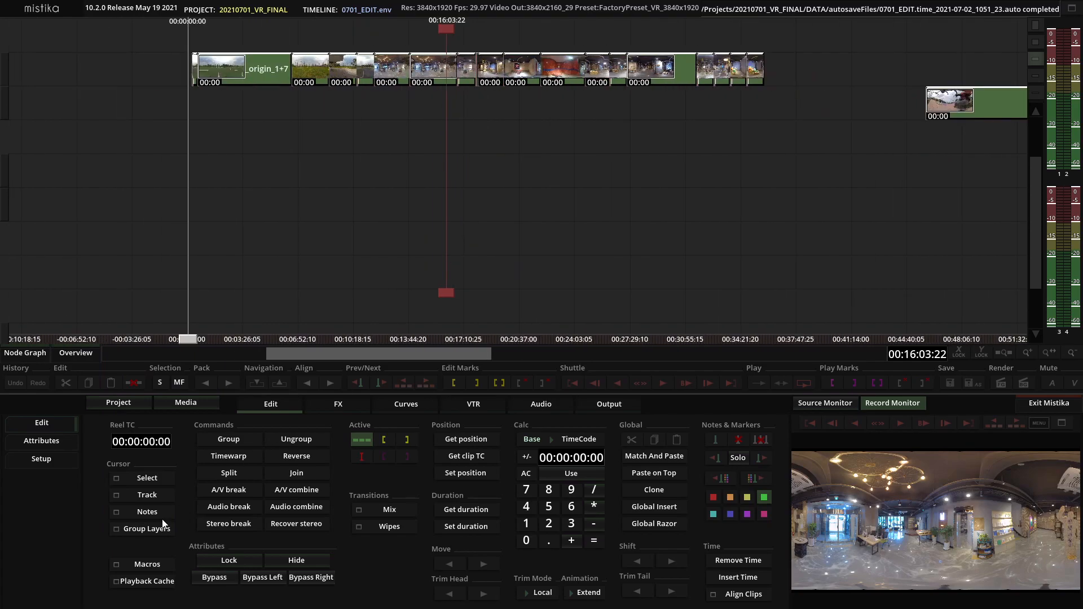
pyautogui.click(156, 561)
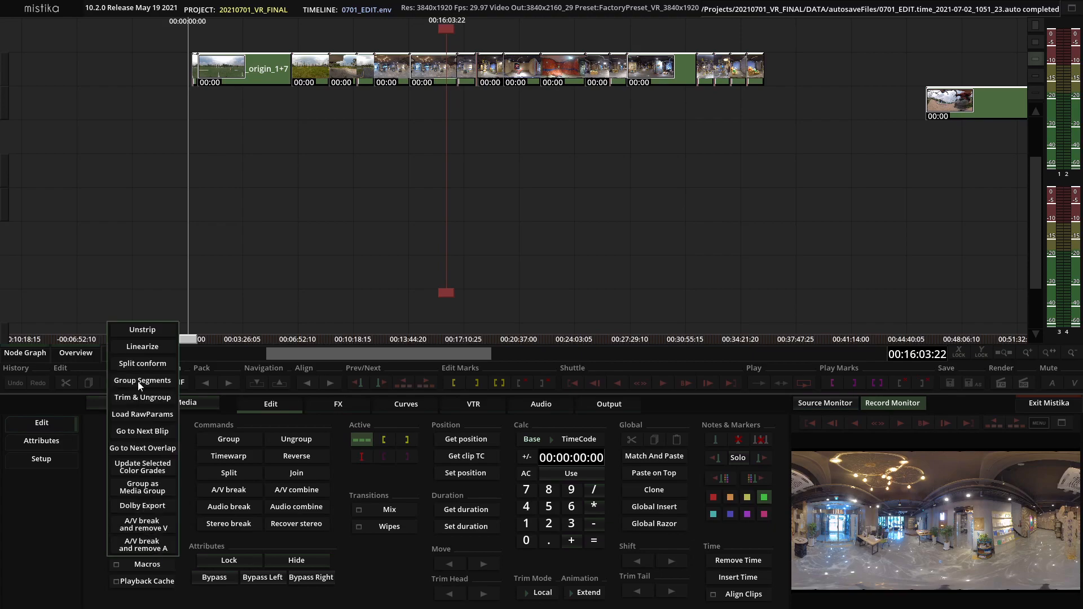
pyautogui.click(213, 213)
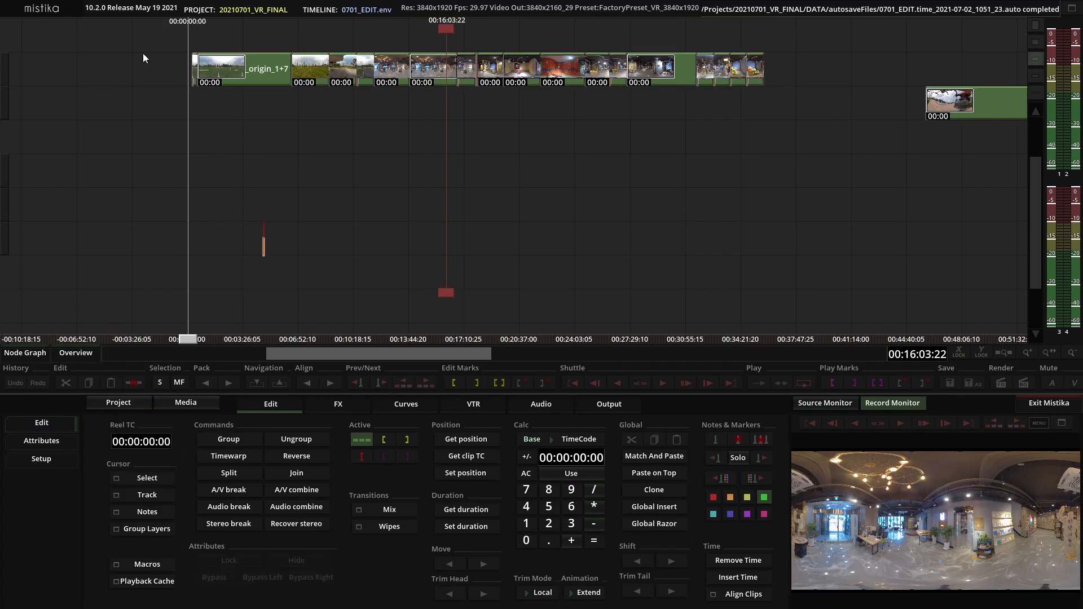
# Step into one grouped segment to view its VR Stitch layers, then navigate back out of the group
pyautogui.click(422, 83)
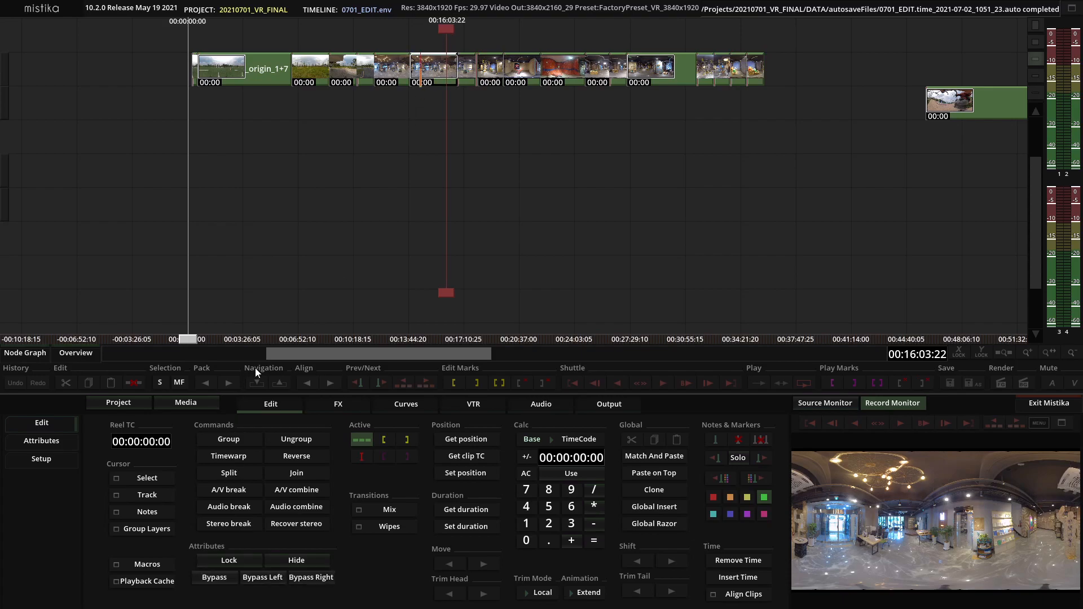
pyautogui.click(256, 384)
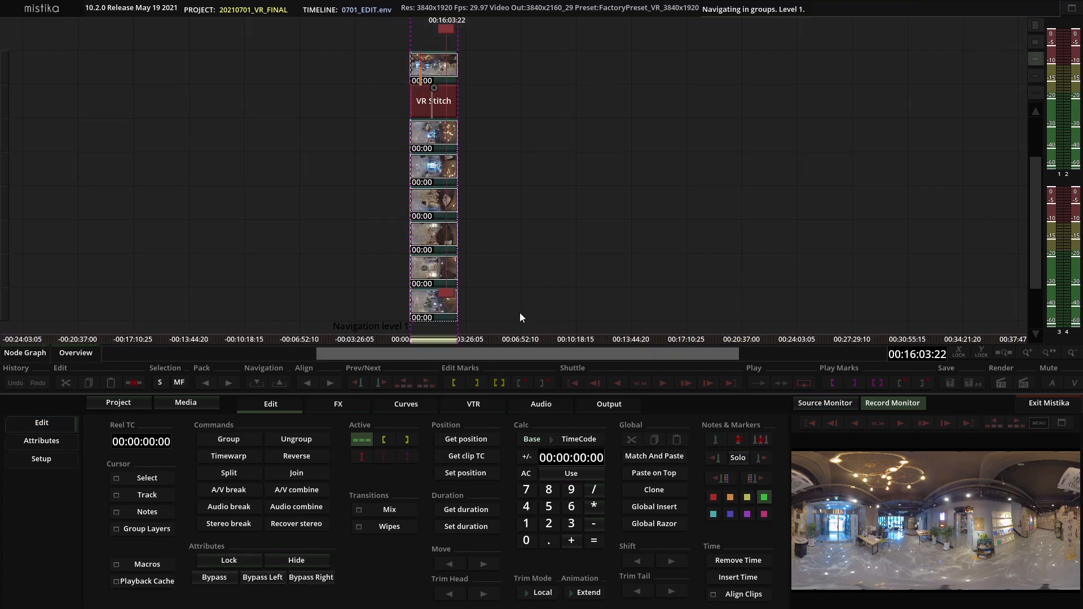
pyautogui.scroll(5, 519, 312)
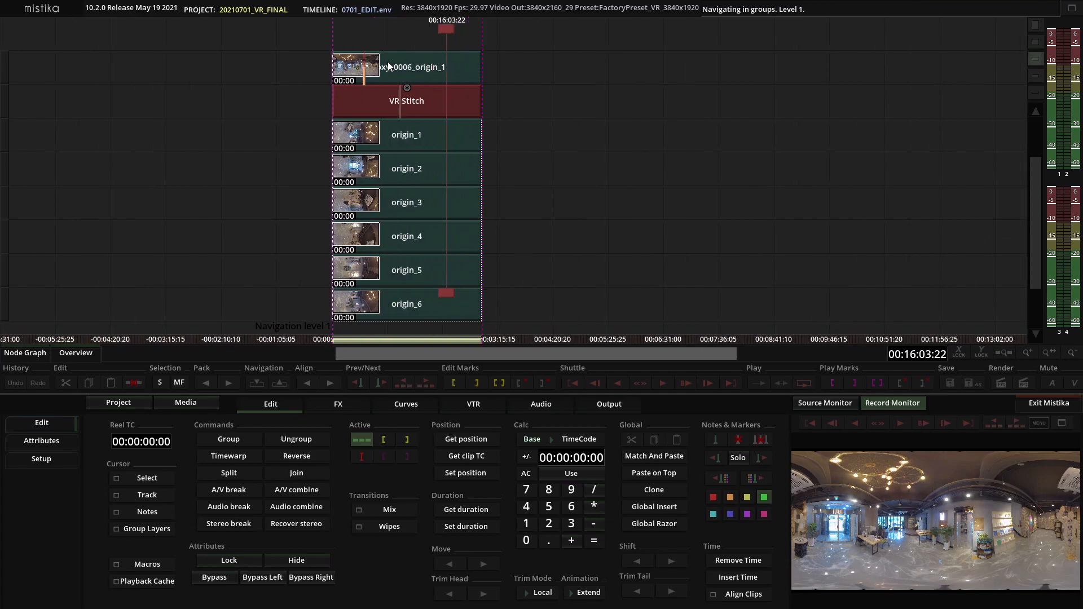
pyautogui.click(274, 381)
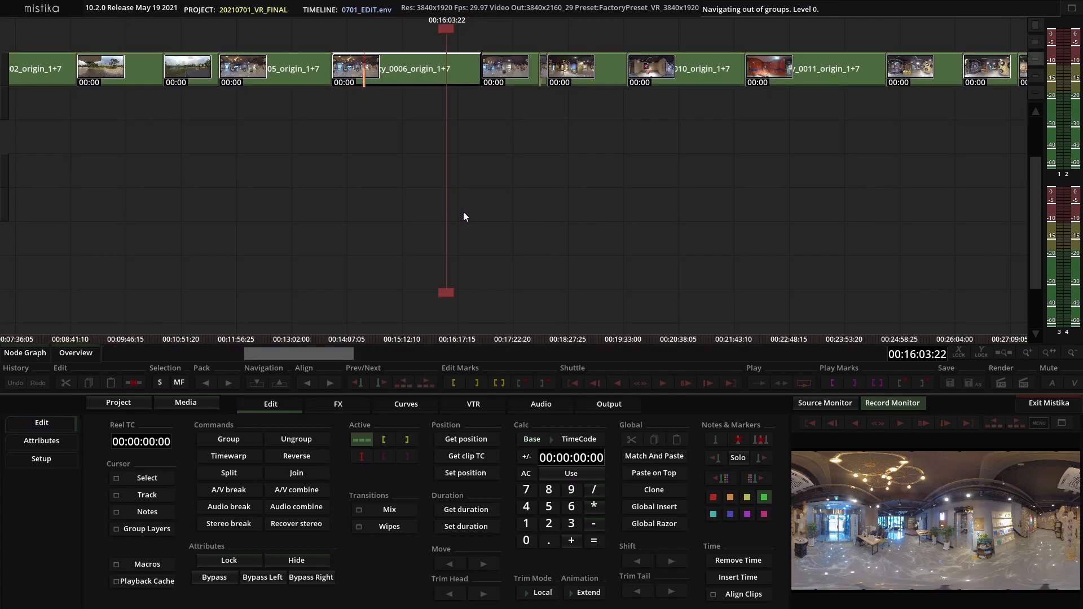
# Play back the timeline from the start of the first segment
pyautogui.click(501, 253)
pyautogui.moveTo(445, 296); pyautogui.dragTo(288, 282)
pyautogui.scroll(3, 286, 279)
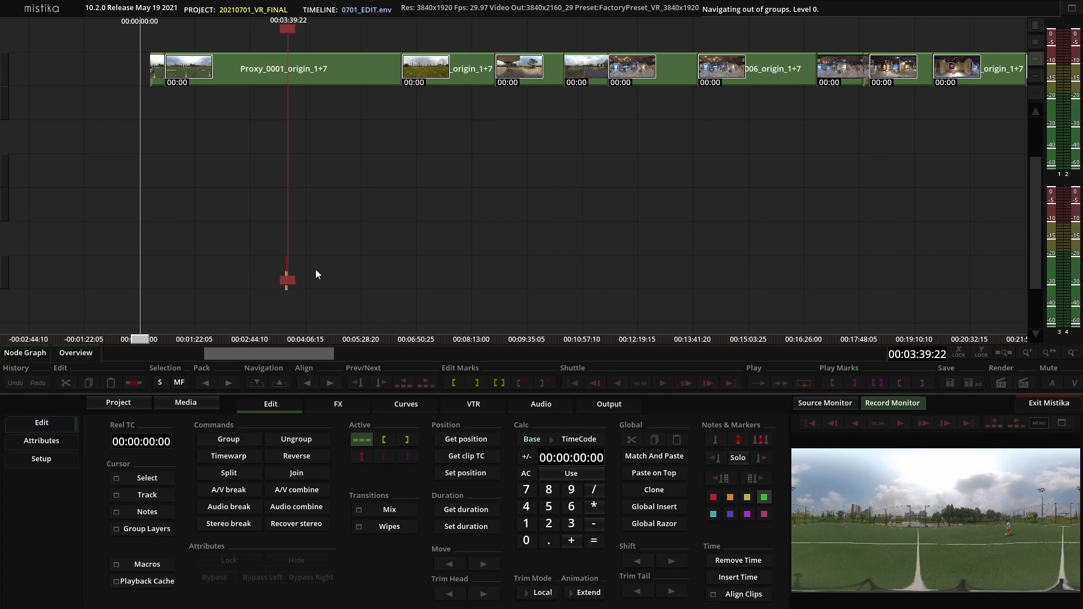
pyautogui.press('Up')
pyautogui.press('space')
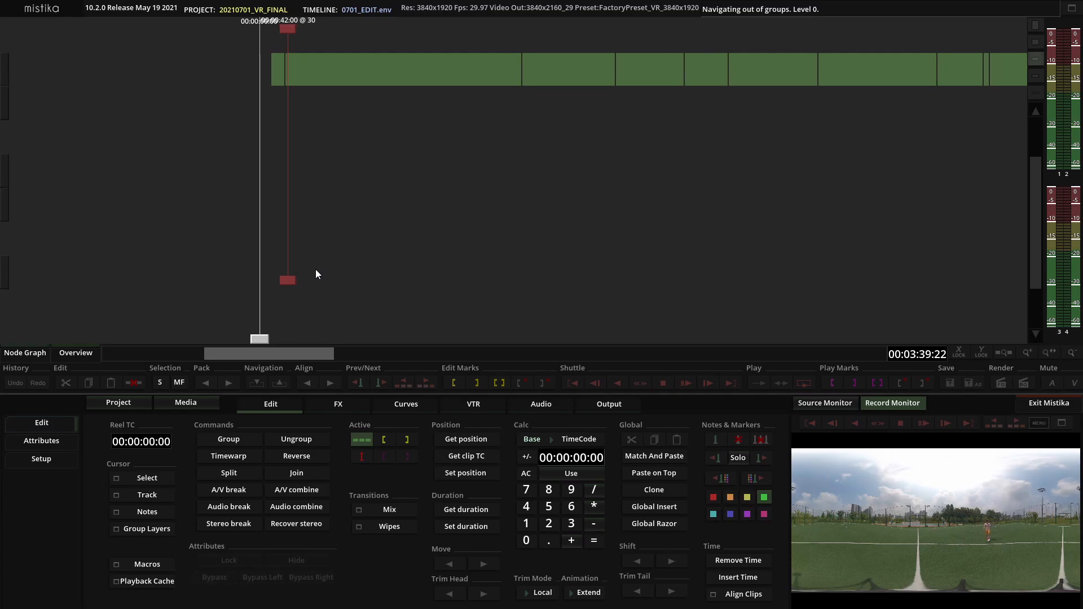
pyautogui.press('space')
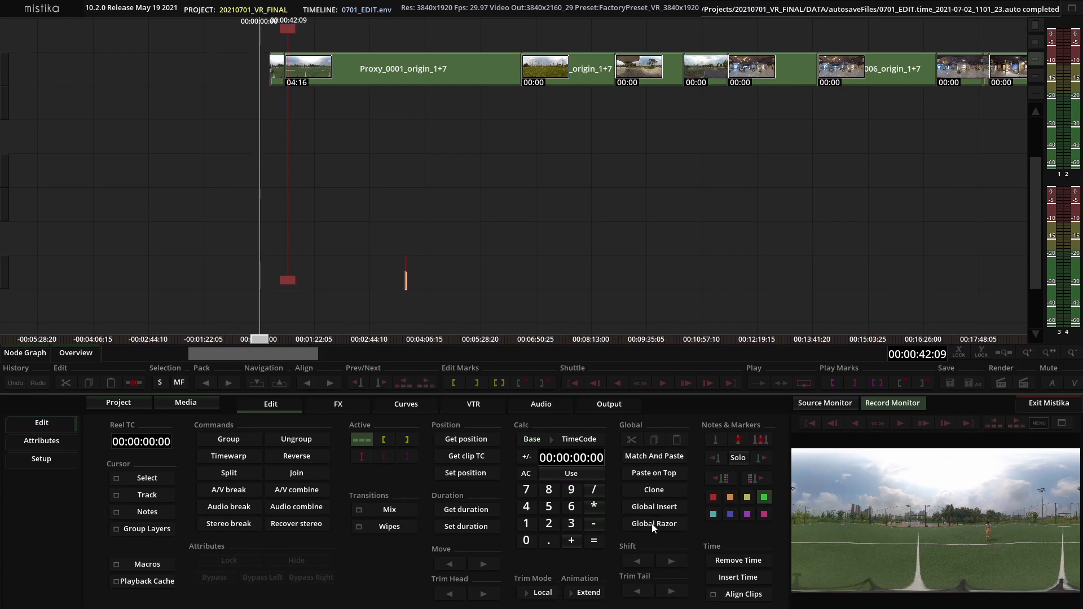
# Cut the first segment at the playhead near its start and delete the section after the cut
pyautogui.scroll(3, 337, 211)
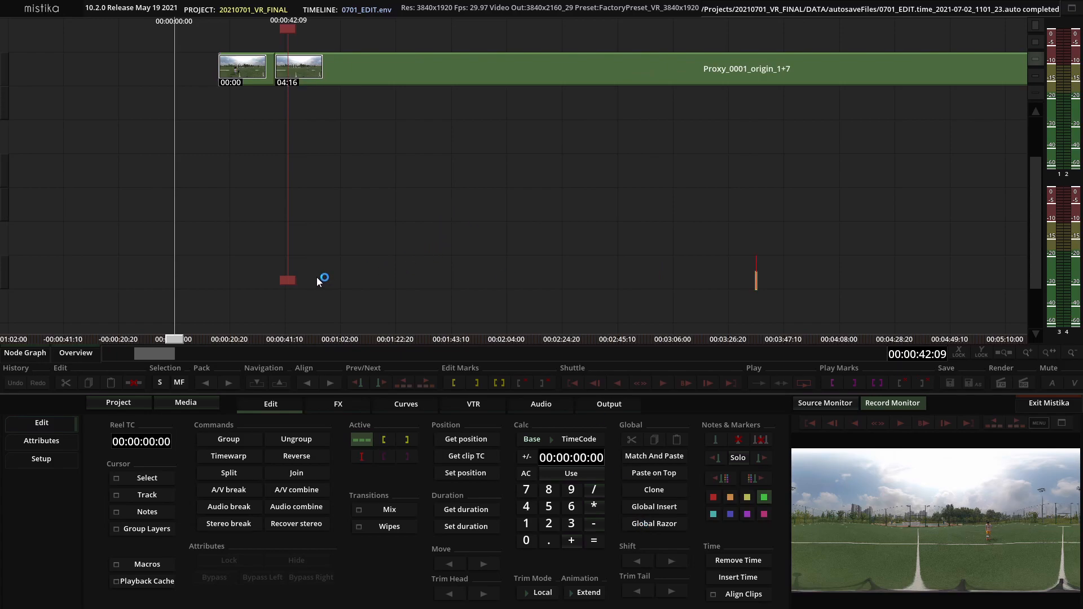
pyautogui.moveTo(293, 279)
pyautogui.mouseDown()
pyautogui.moveTo(326, 273)
pyautogui.moveTo(305, 273)
pyautogui.mouseUp()
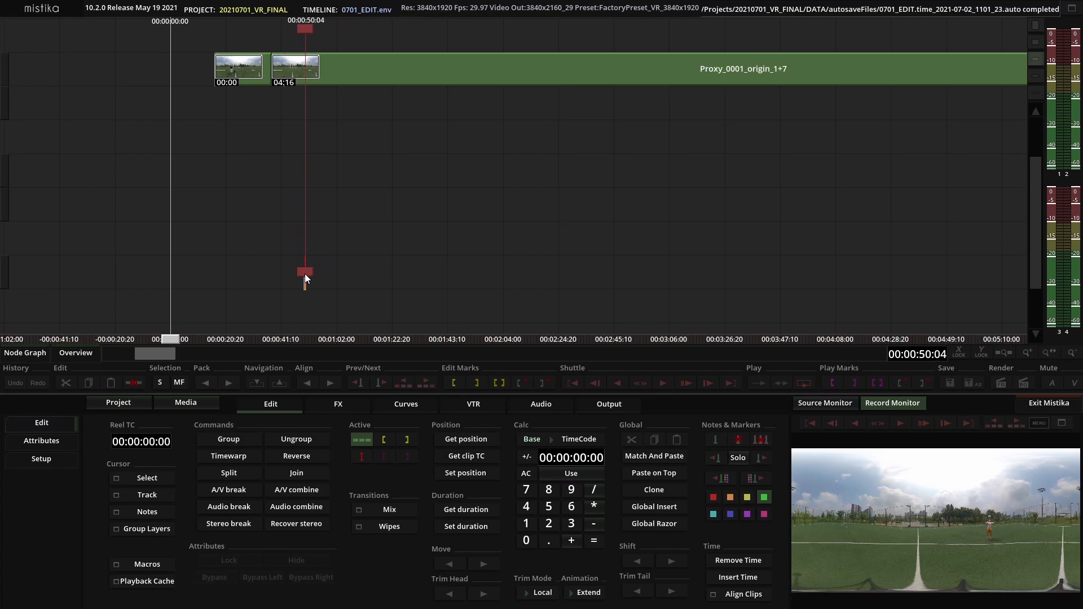
pyautogui.click(291, 74)
pyautogui.moveTo(305, 272); pyautogui.dragTo(438, 269)
pyautogui.scroll(-2, 397, 269)
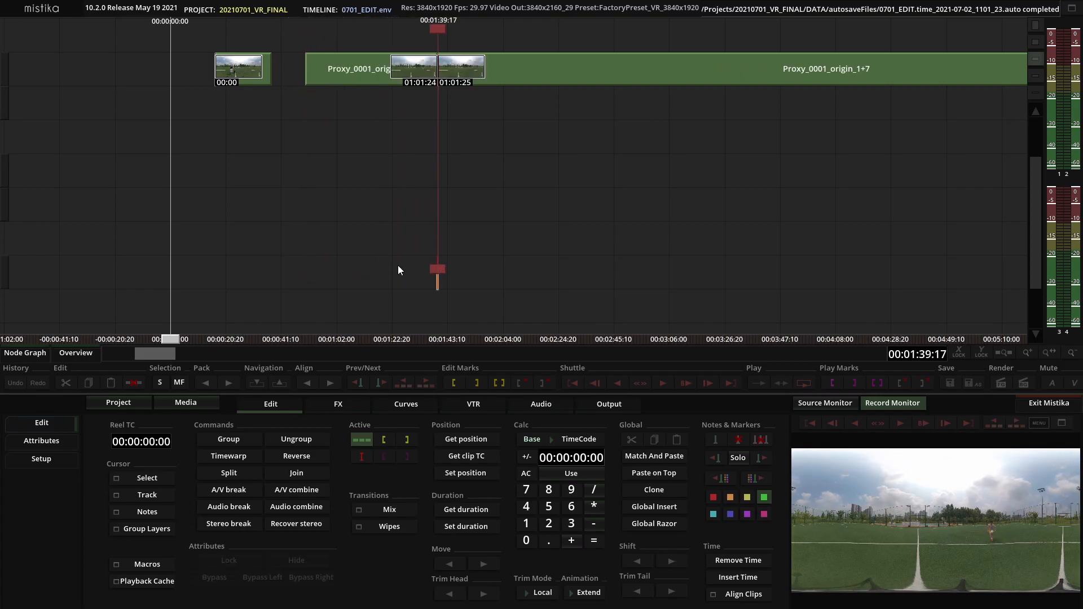
pyautogui.click(556, 68)
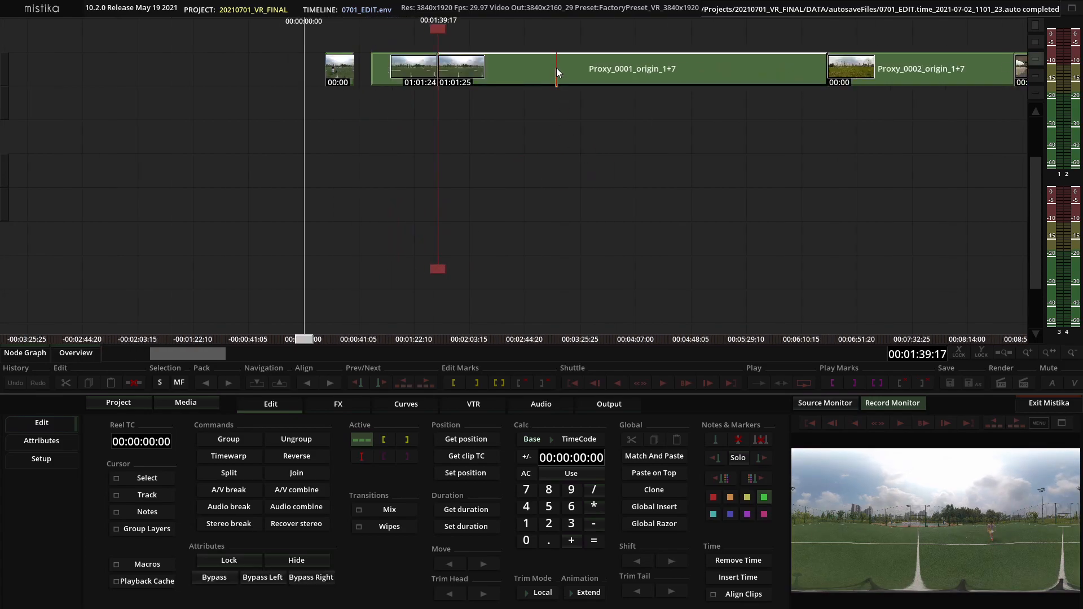
pyautogui.press('Delete')
# Remove the small gap between the first two clip pieces with Remove Time
pyautogui.scroll(-2, 556, 66)
pyautogui.scroll(3, 557, 66)
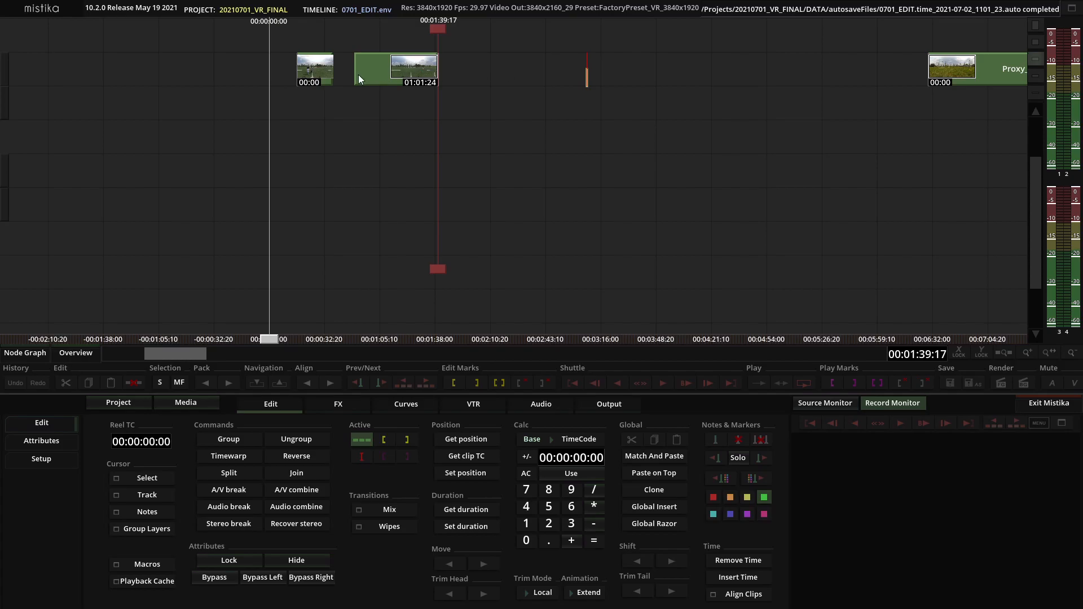
pyautogui.click(343, 63)
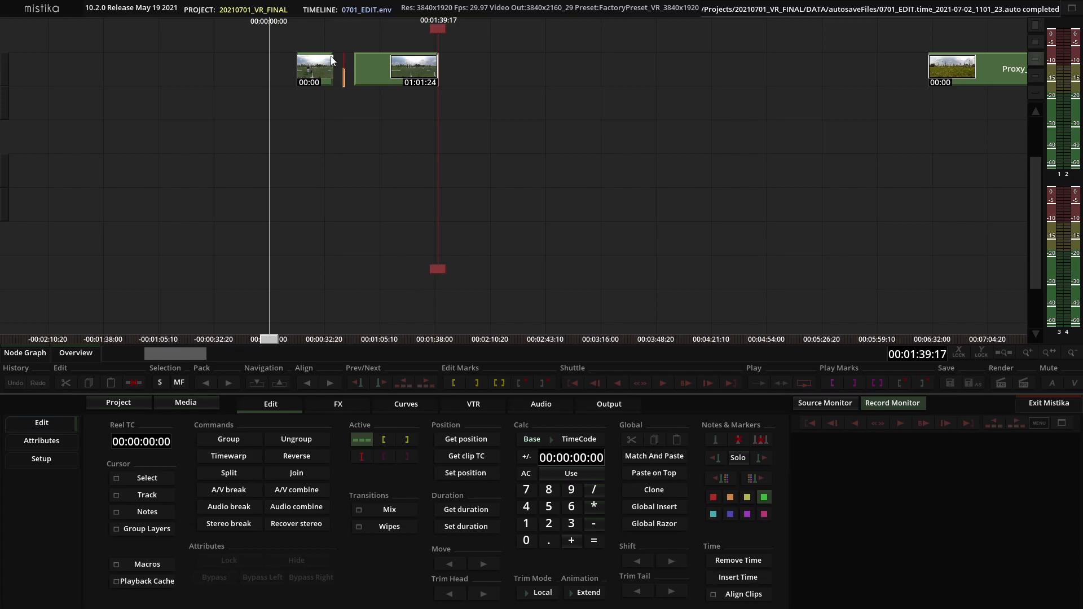
pyautogui.click(756, 562)
# Try removing the larger gap before the next segment, then undo it
pyautogui.click(527, 77)
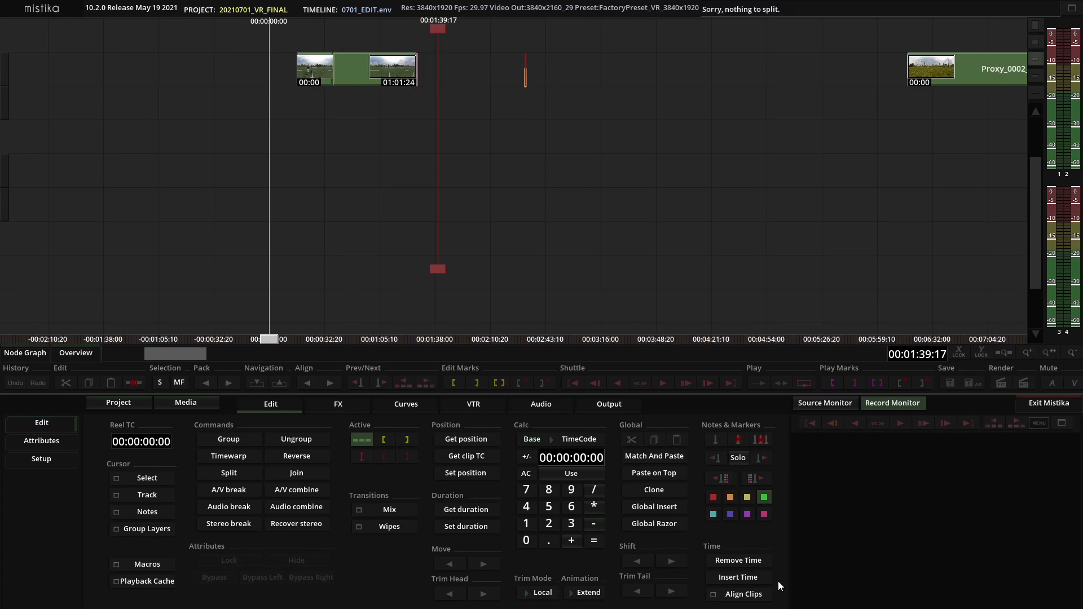
pyautogui.click(755, 562)
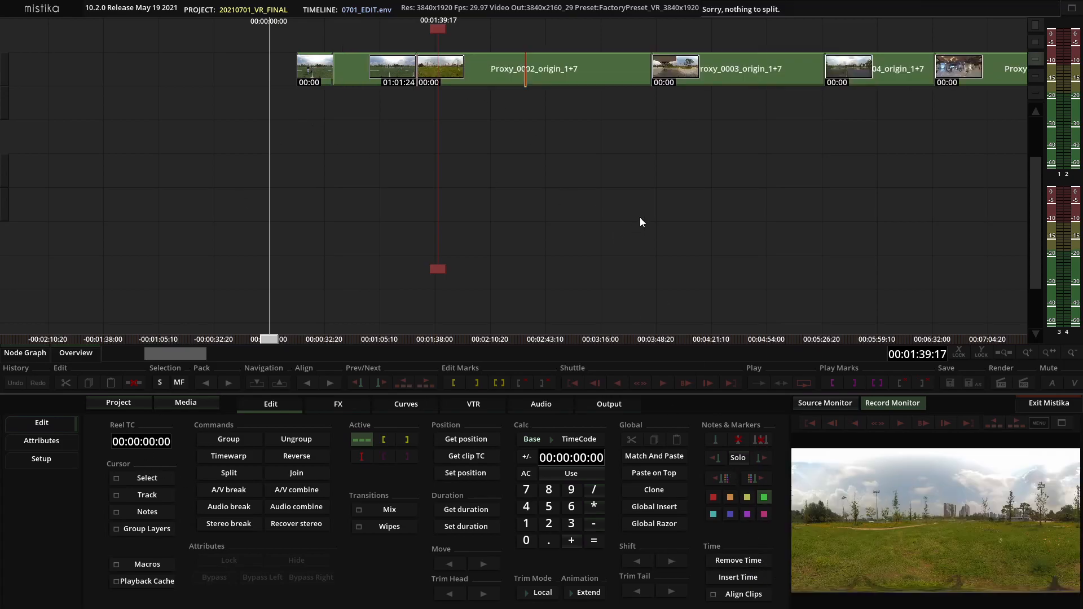
pyautogui.hotkey('ctrl', 'z')
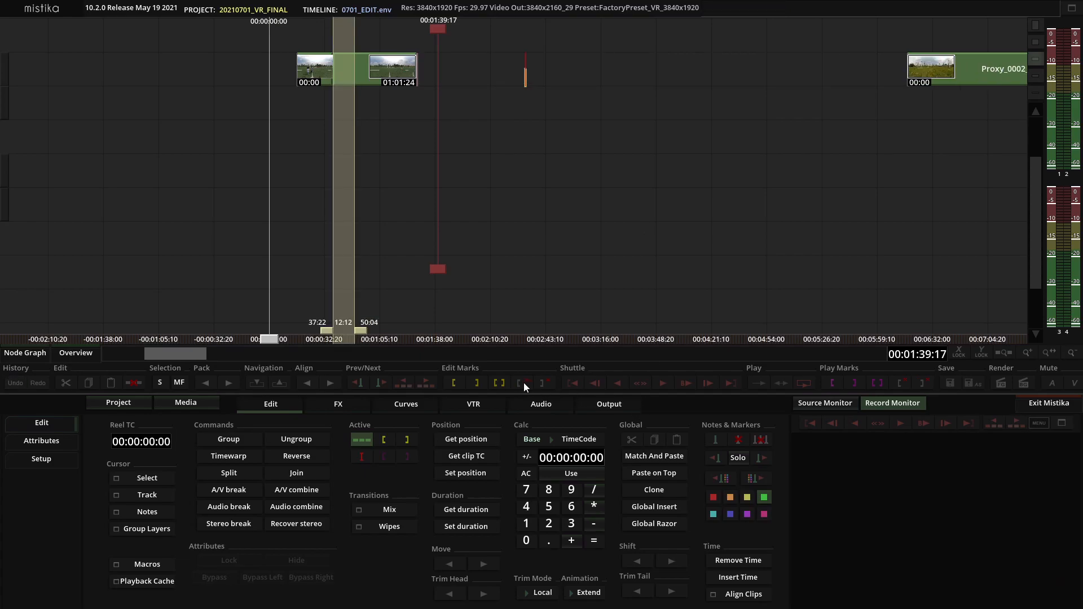
# Clear the edit marks, select the following segments and pack them to the left
pyautogui.click(523, 383)
pyautogui.click(647, 213)
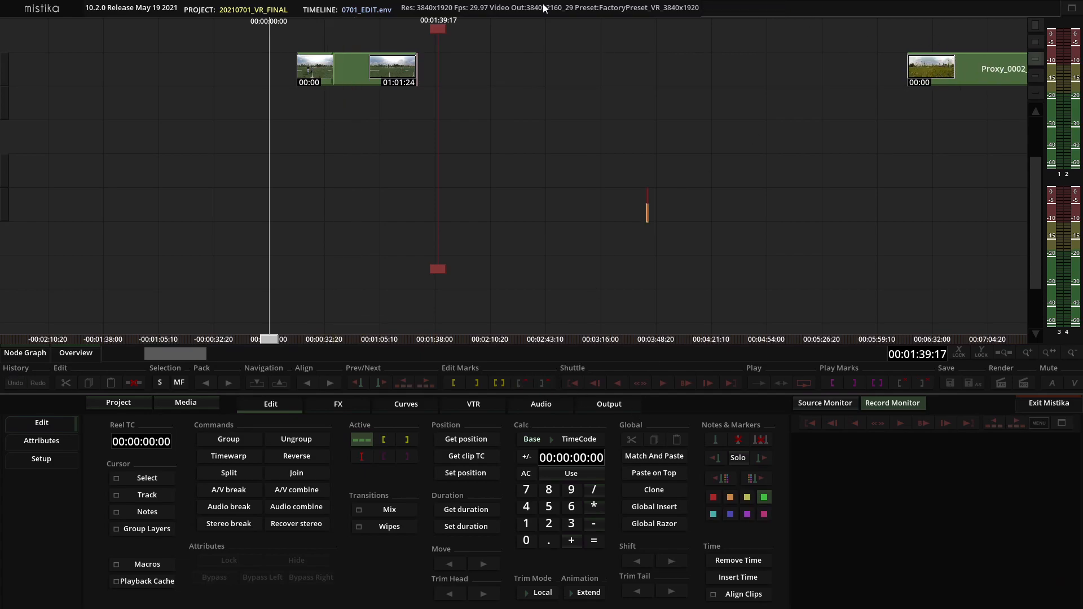
pyautogui.moveTo(978, 44); pyautogui.dragTo(299, 121)
pyautogui.click(206, 382)
pyautogui.scroll(-4, 566, 161)
pyautogui.moveTo(566, 39); pyautogui.dragTo(336, 107)
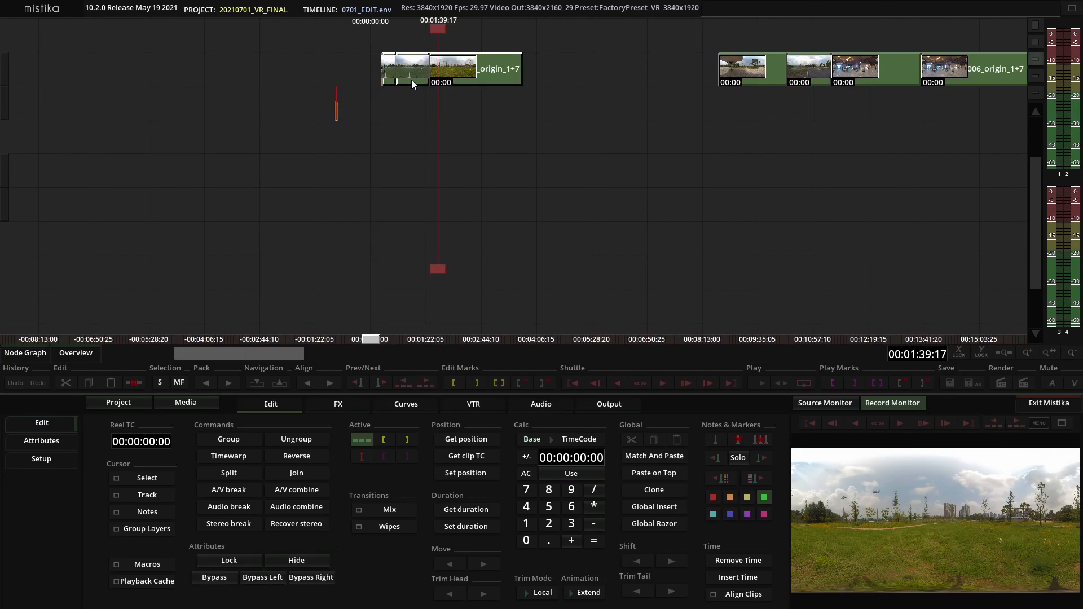
# Try packing the first clip right against the next segment and dragging it back
pyautogui.click(466, 114)
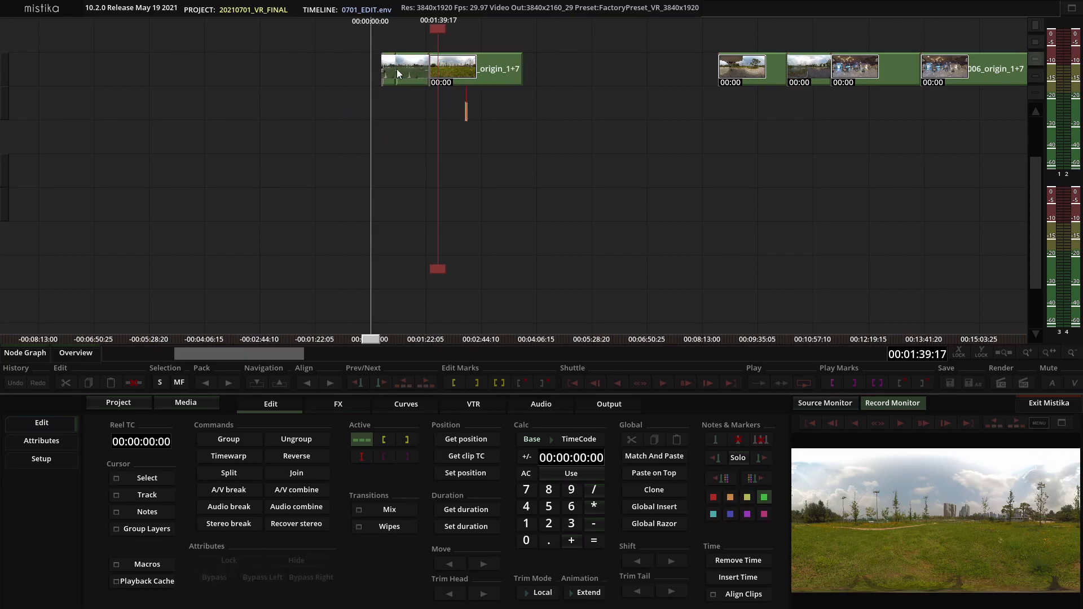
pyautogui.click(758, 113)
pyautogui.click(756, 125)
pyautogui.moveTo(361, 39); pyautogui.dragTo(741, 121)
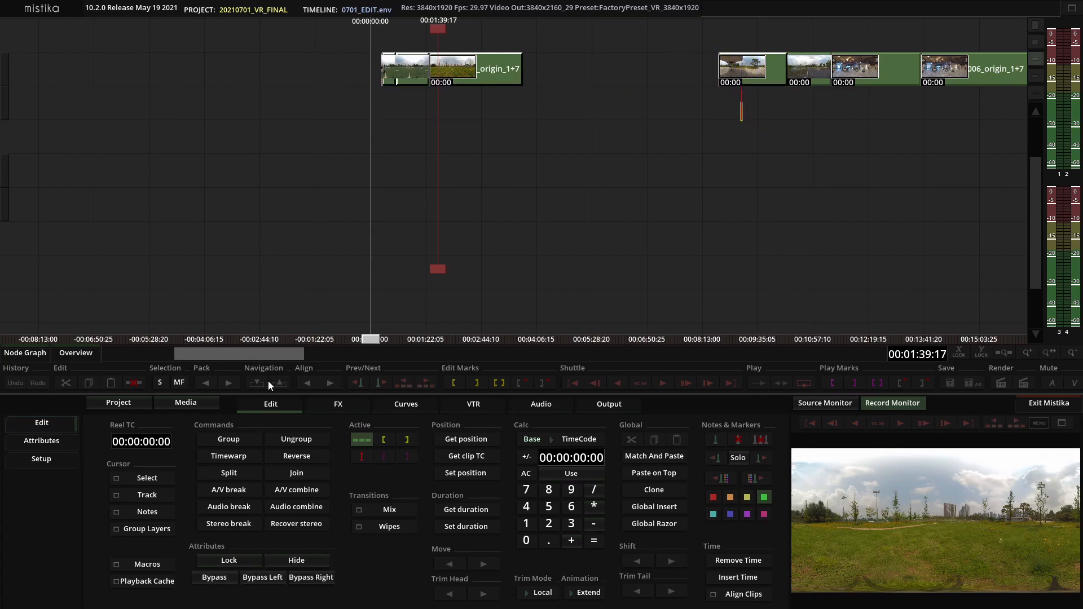
pyautogui.click(231, 384)
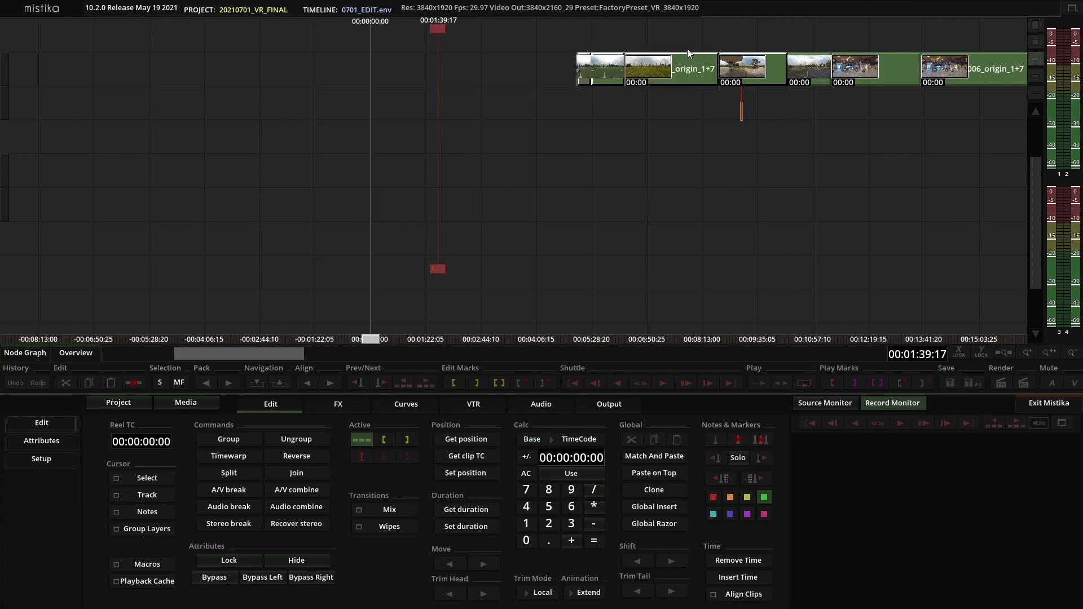
pyautogui.moveTo(670, 70); pyautogui.dragTo(411, 70)
pyautogui.click(711, 136)
# Try packing the selected segments to the left, then undo the pack
pyautogui.moveTo(749, 24); pyautogui.dragTo(360, 120)
pyautogui.click(207, 383)
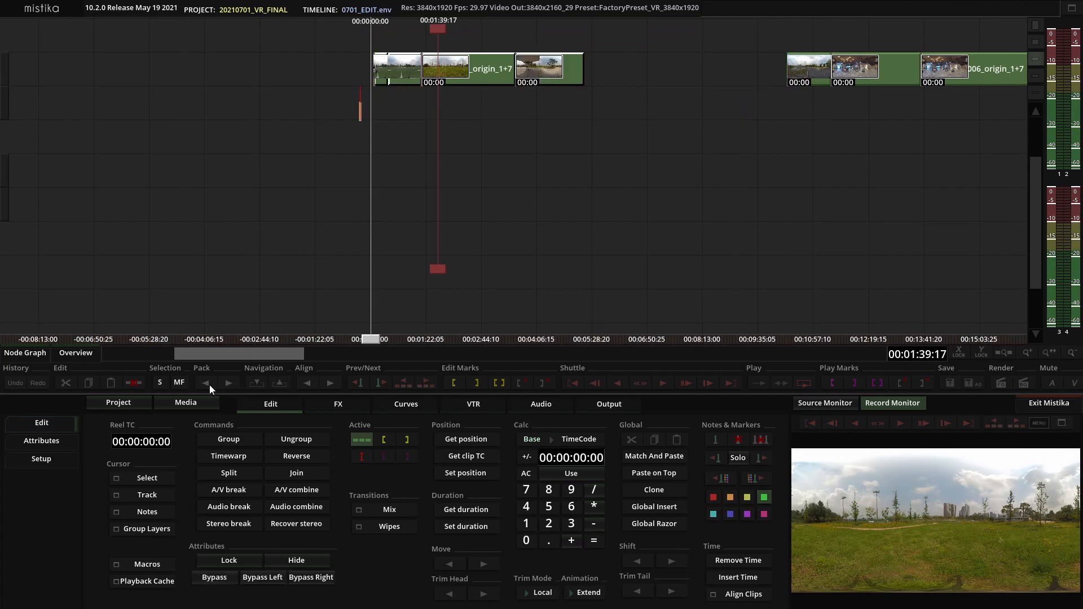
pyautogui.hotkey('ctrl', 'z')
pyautogui.click(620, 116)
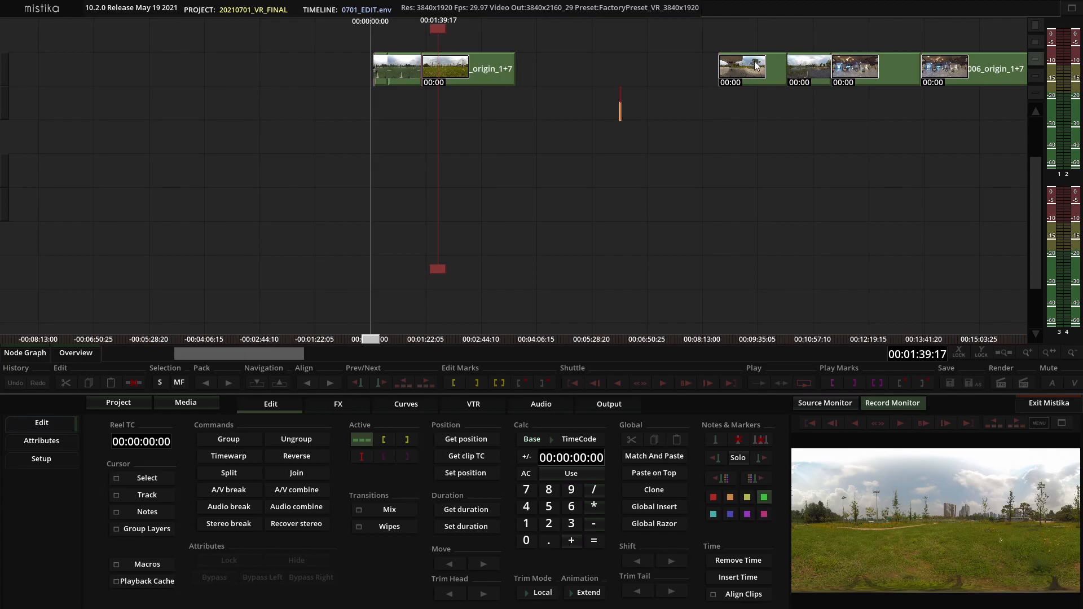
pyautogui.moveTo(756, 66)
pyautogui.mouseDown()
pyautogui.moveTo(752, 76)
pyautogui.moveTo(746, 60)
pyautogui.mouseUp()
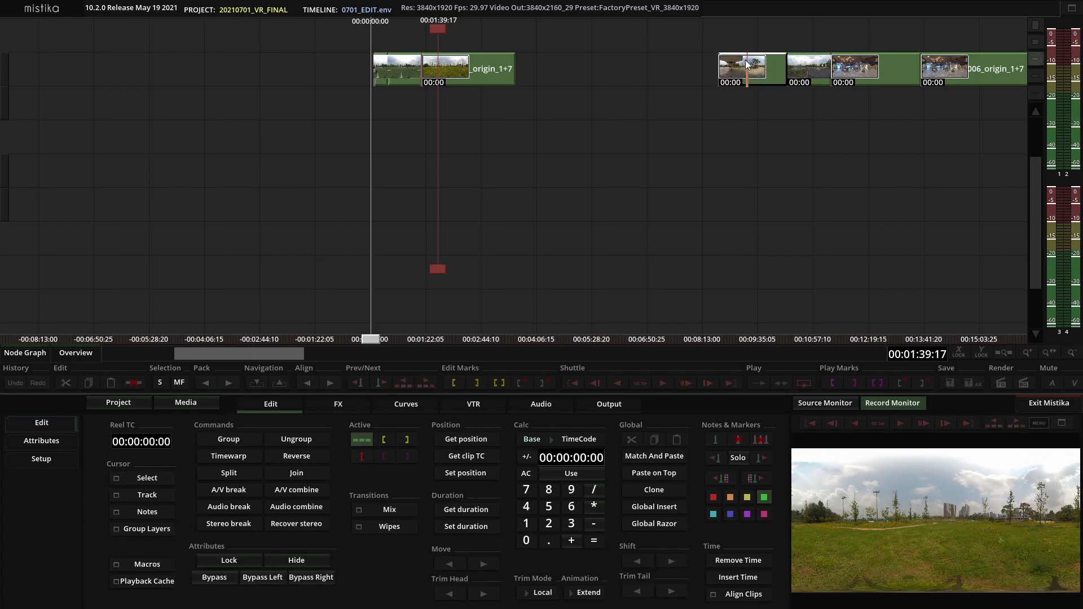
# Move the next segment's first clip left and remove the time gap so it directly follows the first segment
pyautogui.click(53, 459)
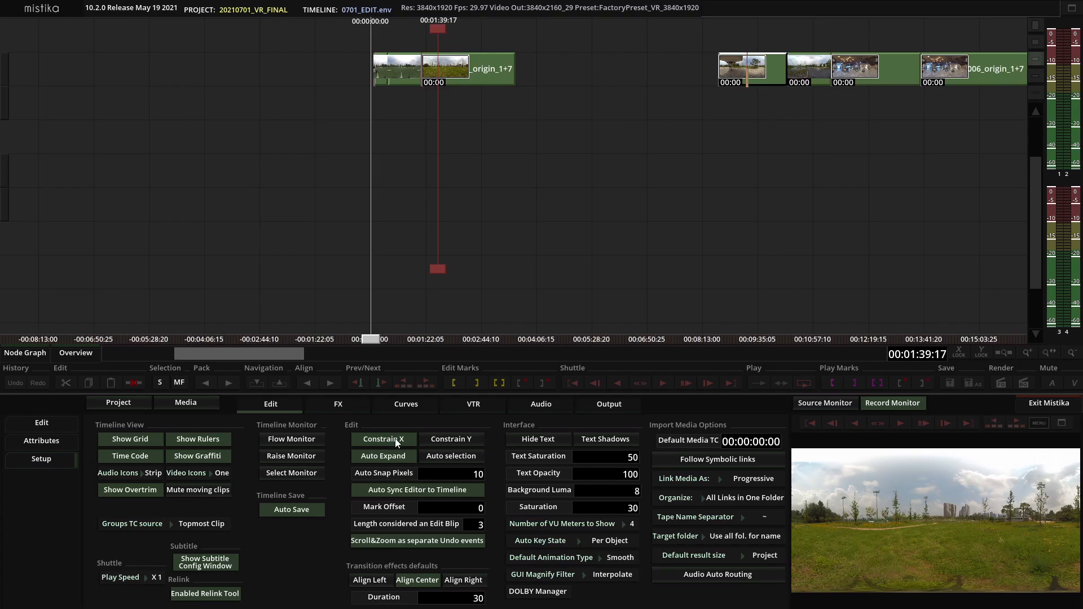
pyautogui.click(46, 426)
pyautogui.moveTo(756, 67); pyautogui.dragTo(709, 62)
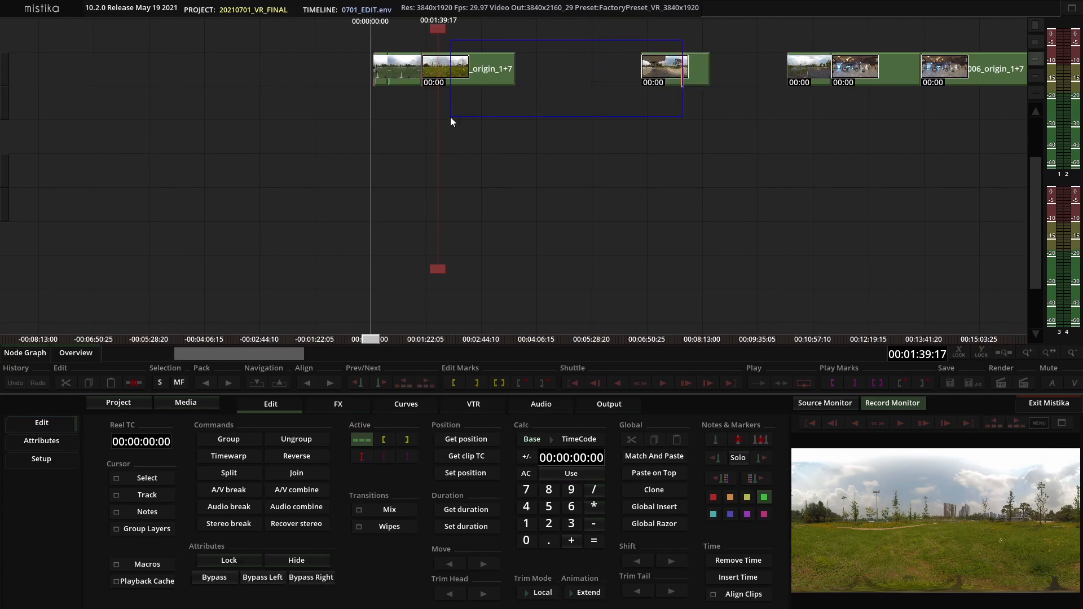
pyautogui.click(214, 384)
pyautogui.click(507, 165)
pyautogui.moveTo(584, 63); pyautogui.dragTo(656, 79)
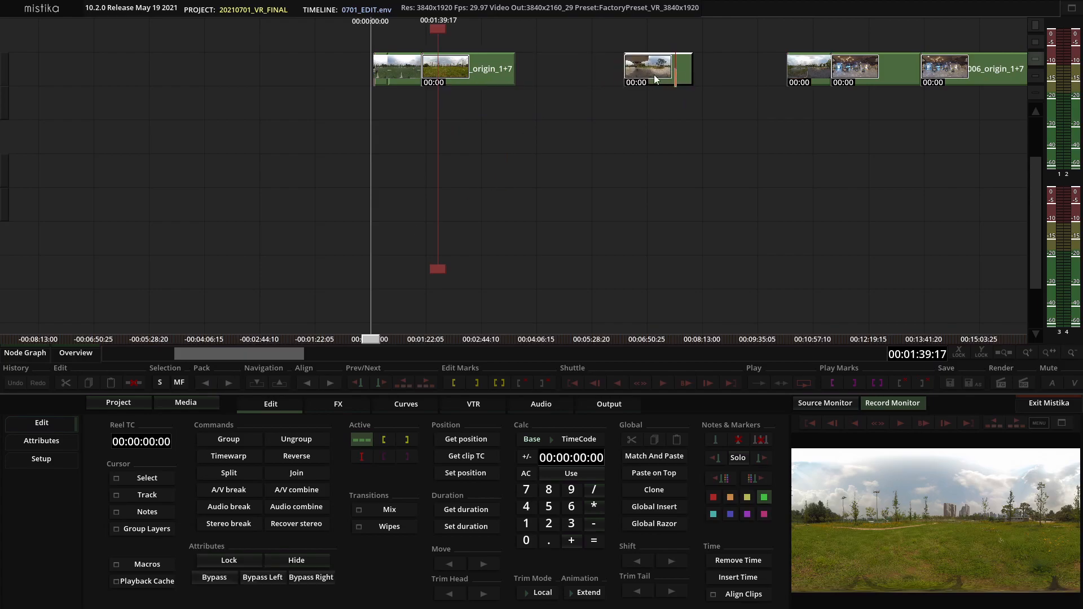
pyautogui.click(559, 66)
pyautogui.click(734, 560)
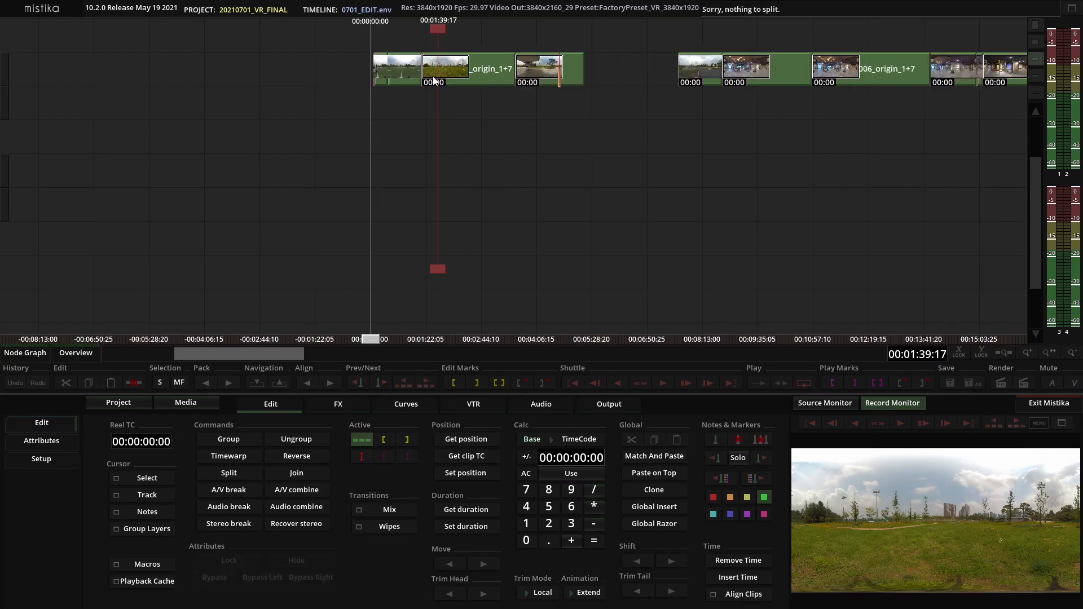
# Drag the following clip left so it butts against the end of the first segment
pyautogui.click(614, 132)
pyautogui.moveTo(694, 76); pyautogui.dragTo(600, 76)
pyautogui.click(600, 80)
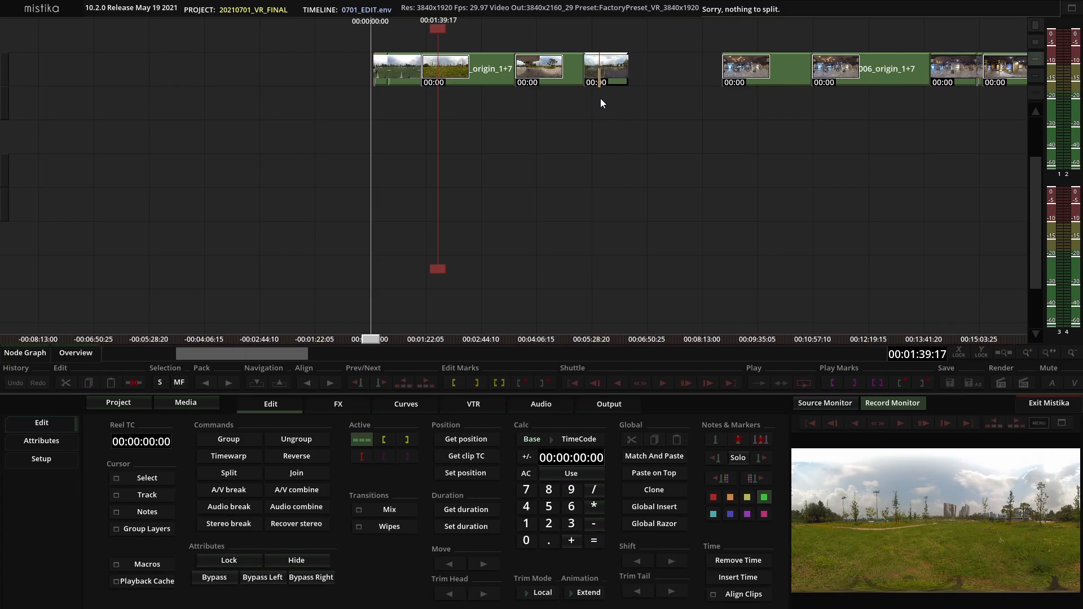
# Turn on Constrain X in Setup and drag that clip horizontally along the track
pyautogui.click(54, 460)
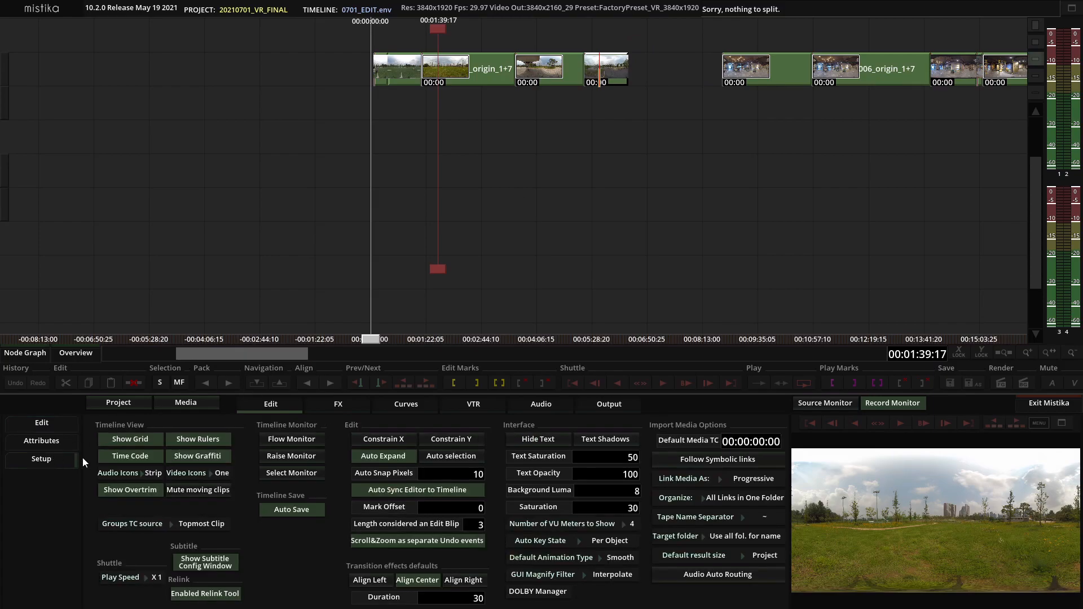
pyautogui.click(391, 439)
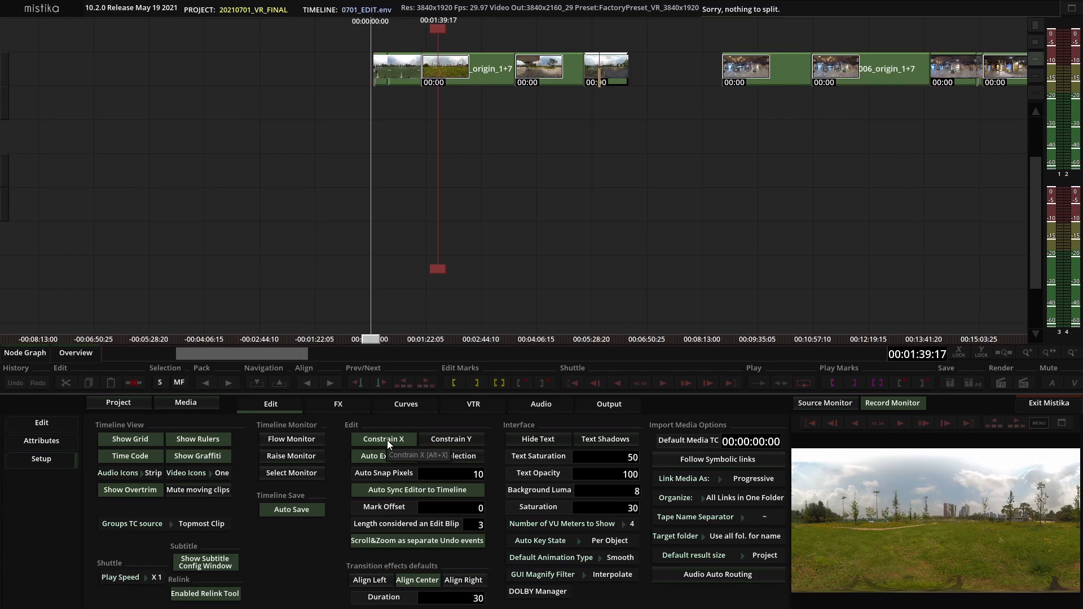
pyautogui.moveTo(600, 76)
pyautogui.mouseDown()
pyautogui.moveTo(600, 131)
pyautogui.moveTo(701, 58)
pyautogui.moveTo(638, 76)
pyautogui.moveTo(686, 134)
pyautogui.moveTo(645, 100)
pyautogui.moveTo(638, 69)
pyautogui.mouseUp()
# Turn Constrain X off and return to the edit panel
pyautogui.click(392, 442)
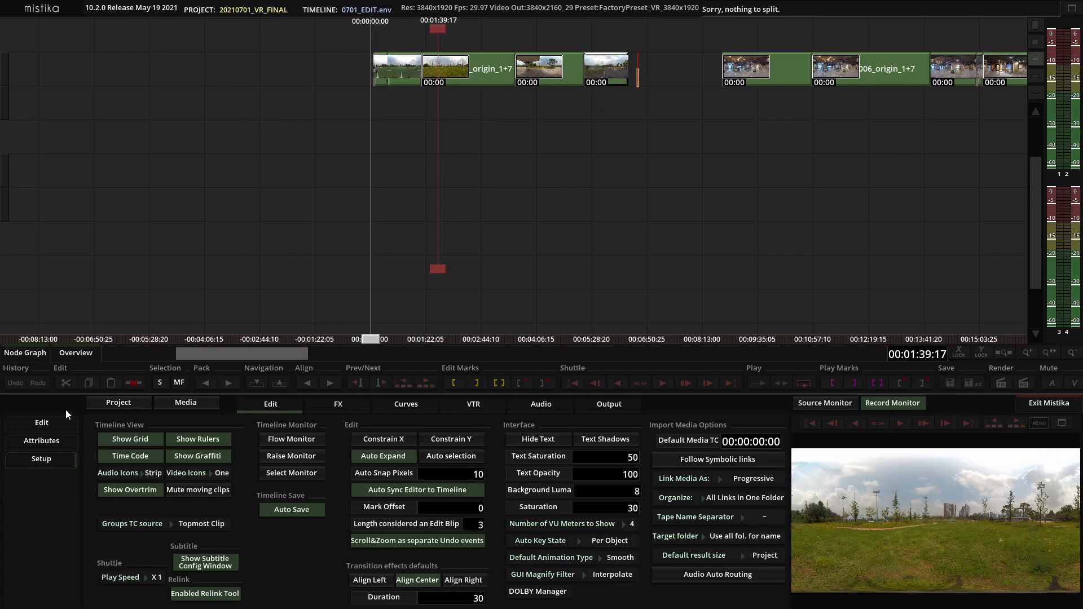
pyautogui.click(34, 423)
# Rearrange the clips into one continuous sequence ending with the proxy_0003 and Proxy_0002 clips
pyautogui.scroll(2, 679, 215)
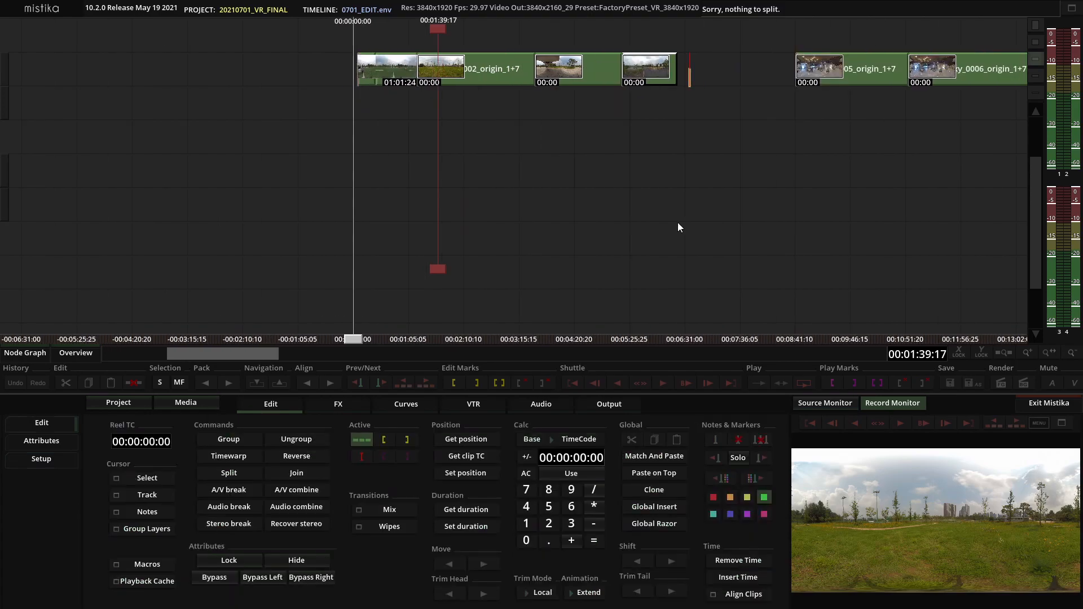
pyautogui.moveTo(598, 68); pyautogui.dragTo(772, 62)
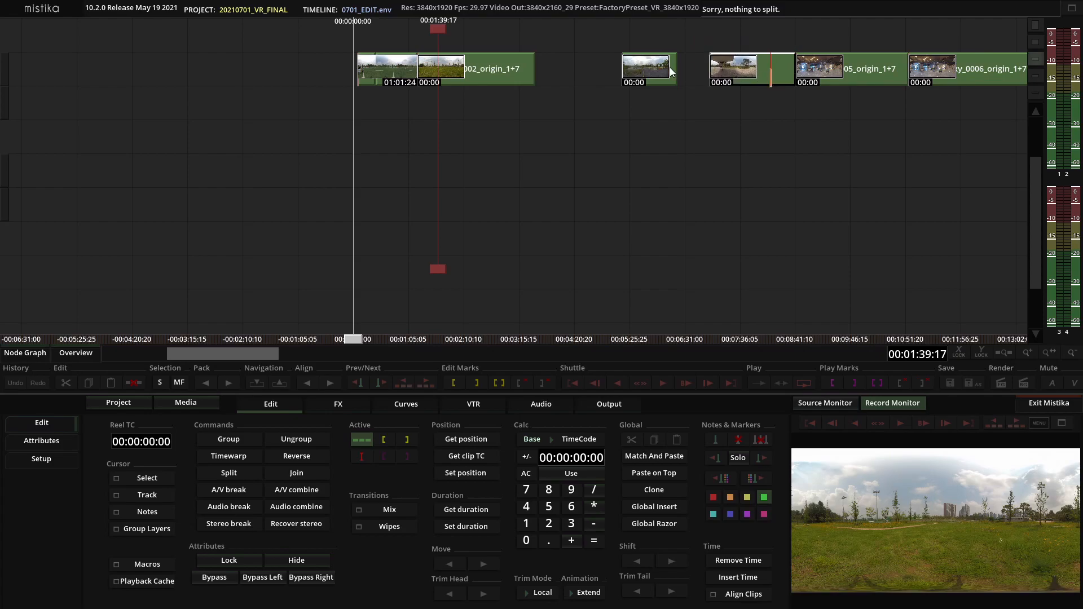
pyautogui.moveTo(520, 64); pyautogui.dragTo(693, 63)
pyautogui.moveTo(558, 69); pyautogui.dragTo(455, 73)
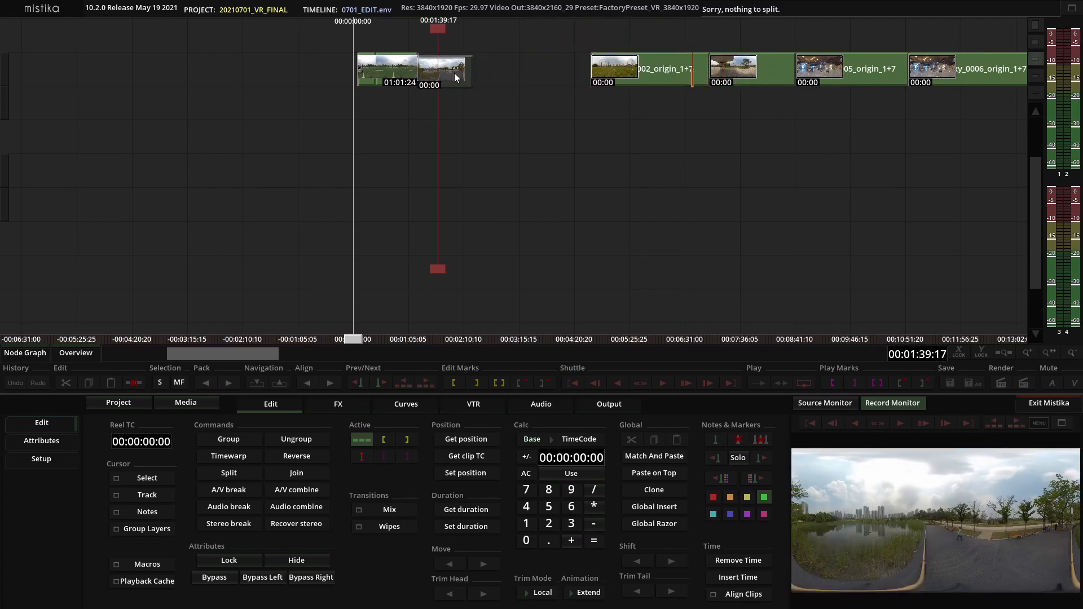
pyautogui.moveTo(631, 73); pyautogui.dragTo(678, 141)
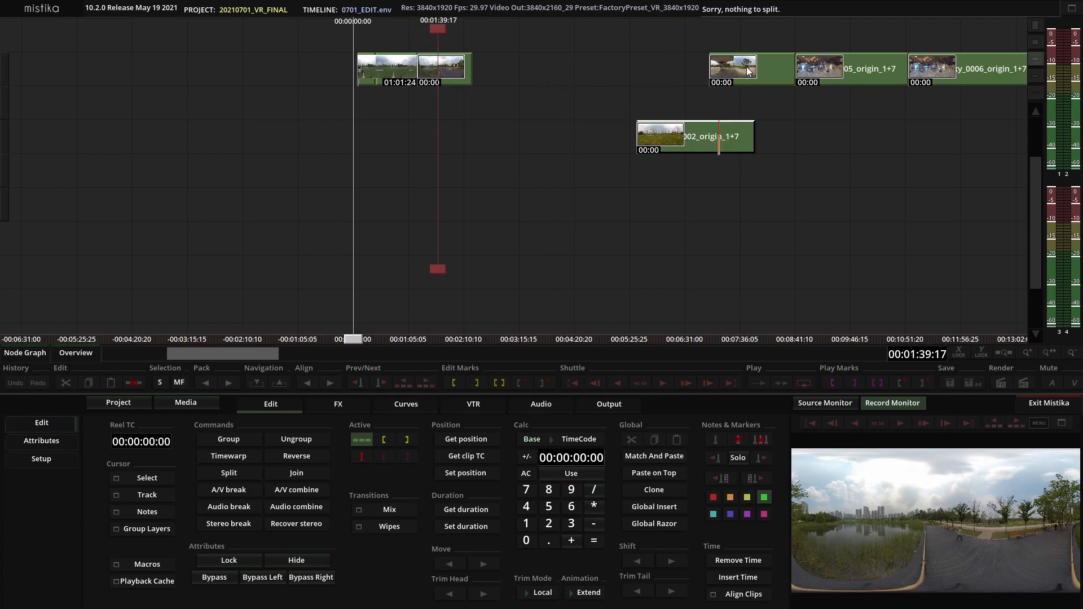
pyautogui.moveTo(745, 68); pyautogui.dragTo(508, 72)
pyautogui.moveTo(689, 129); pyautogui.dragTo(615, 64)
pyautogui.scroll(2, 461, 248)
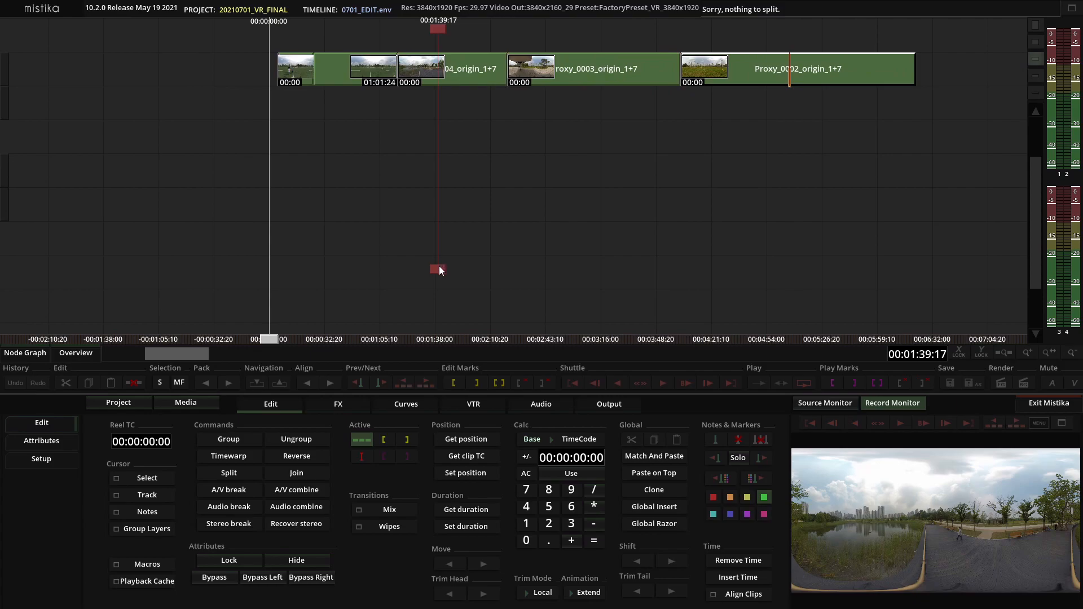
# Play to about 00:02:40:22 and cut the proxy_0003 clip at the playhead
pyautogui.moveTo(439, 265); pyautogui.dragTo(539, 248)
pyautogui.press('space')
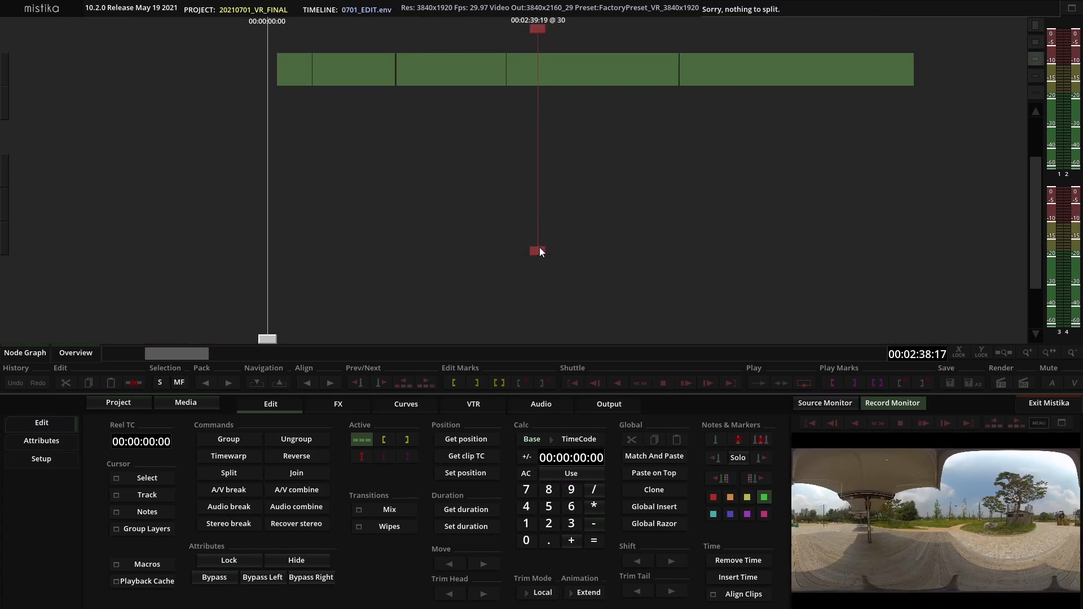
pyautogui.press('space')
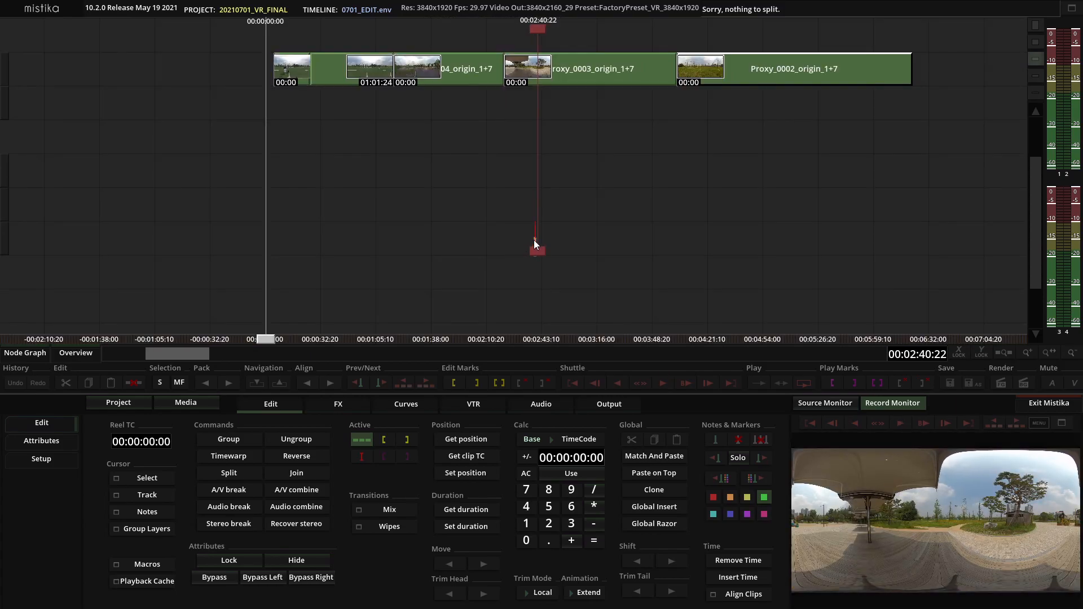
pyautogui.press('c')
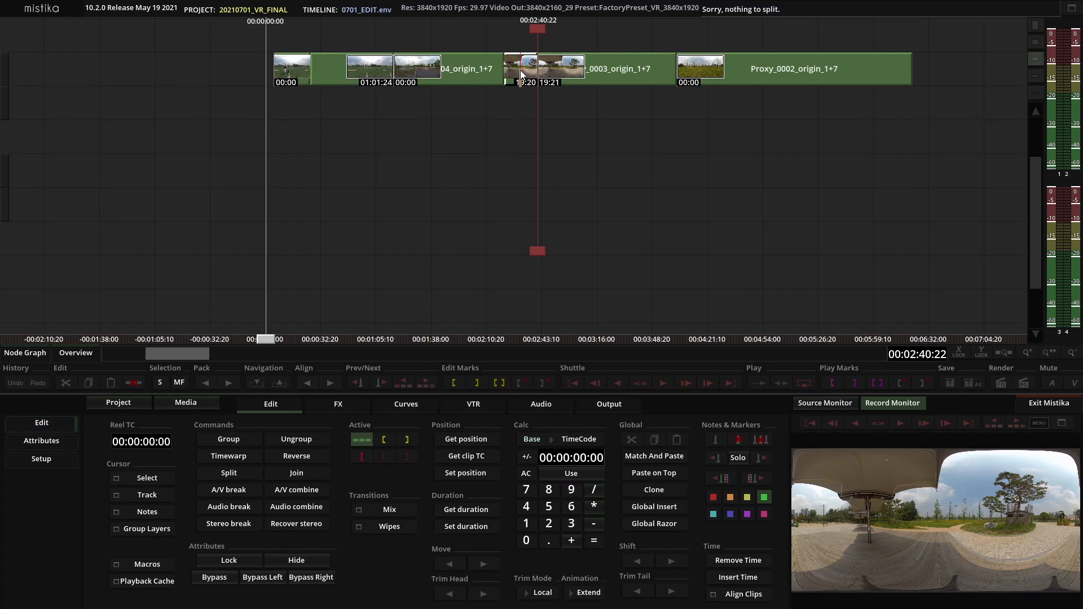
# Cut the clip again at about 00:03:29:22 and delete the section after the cut
pyautogui.moveTo(536, 251); pyautogui.dragTo(604, 249)
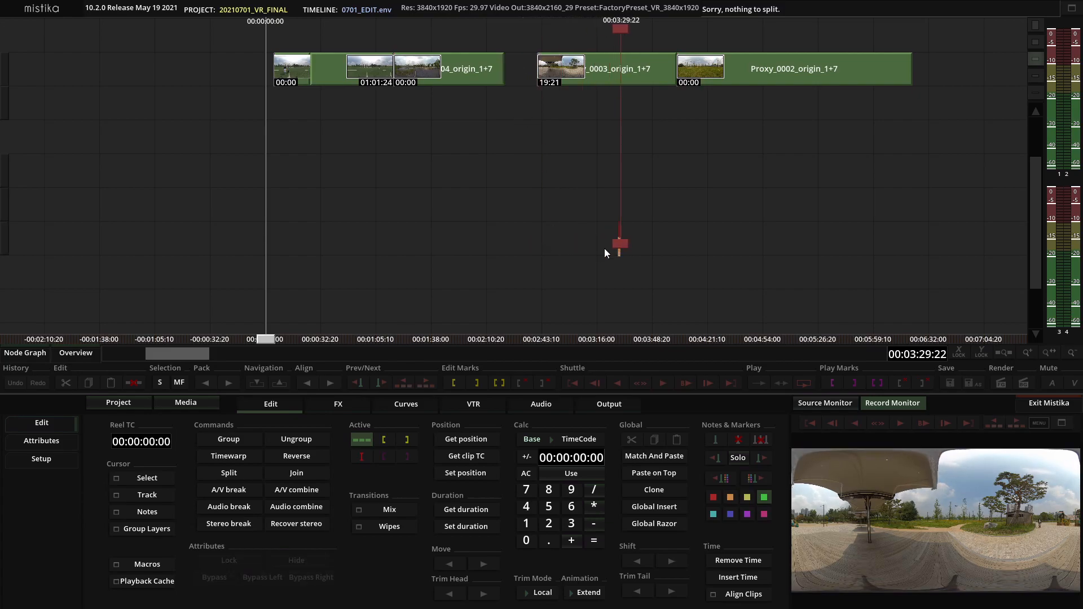
pyautogui.press('c')
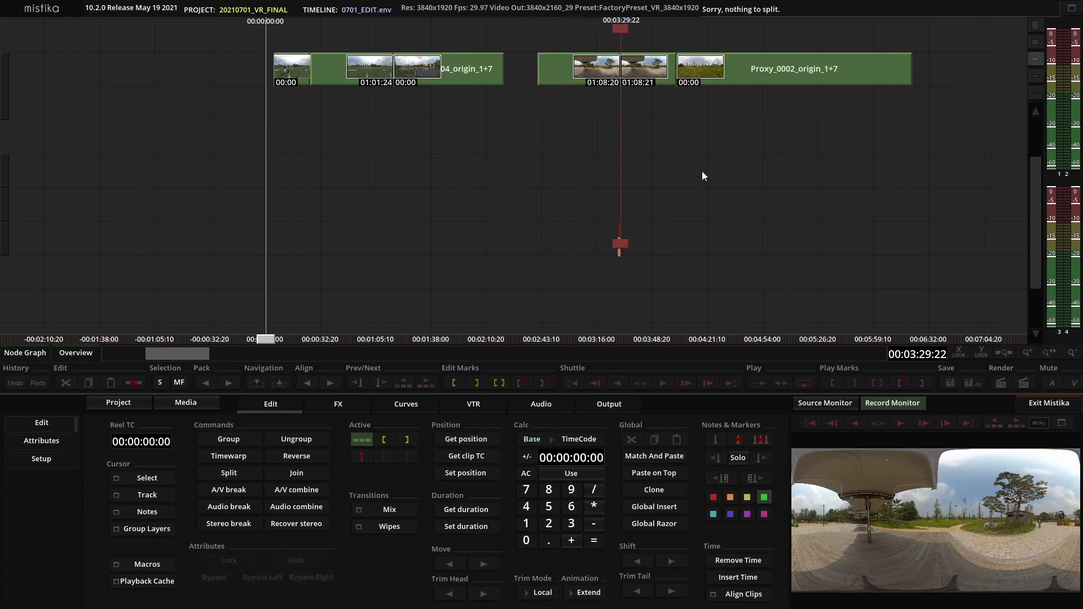
pyautogui.click(660, 82)
pyautogui.press('Delete')
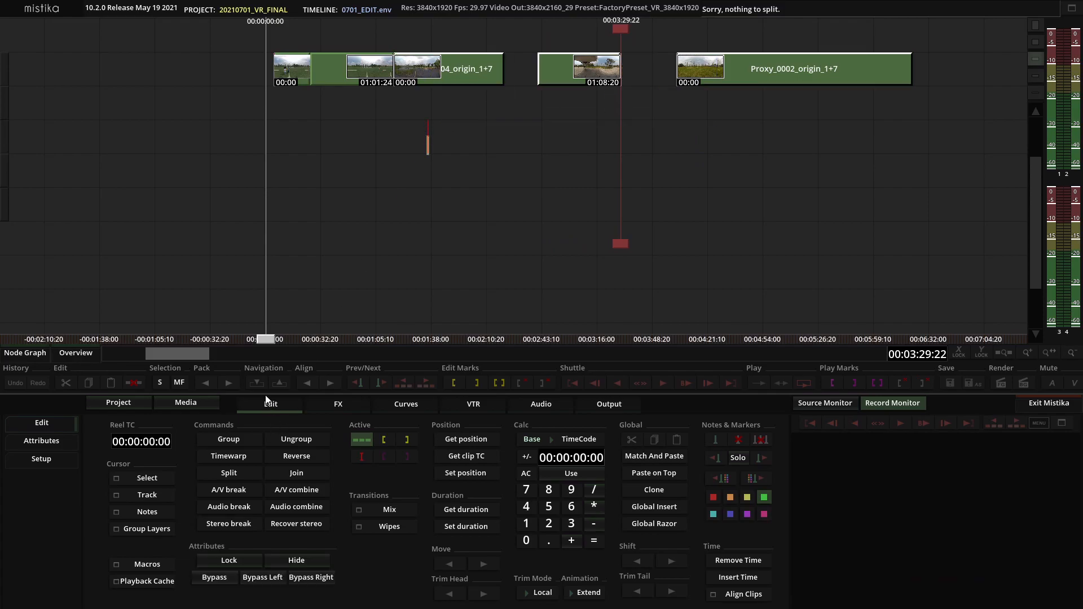
# Pack the clips to the left to close the gaps left by the cuts
pyautogui.click(209, 383)
pyautogui.click(542, 172)
pyautogui.scroll(-5, 542, 172)
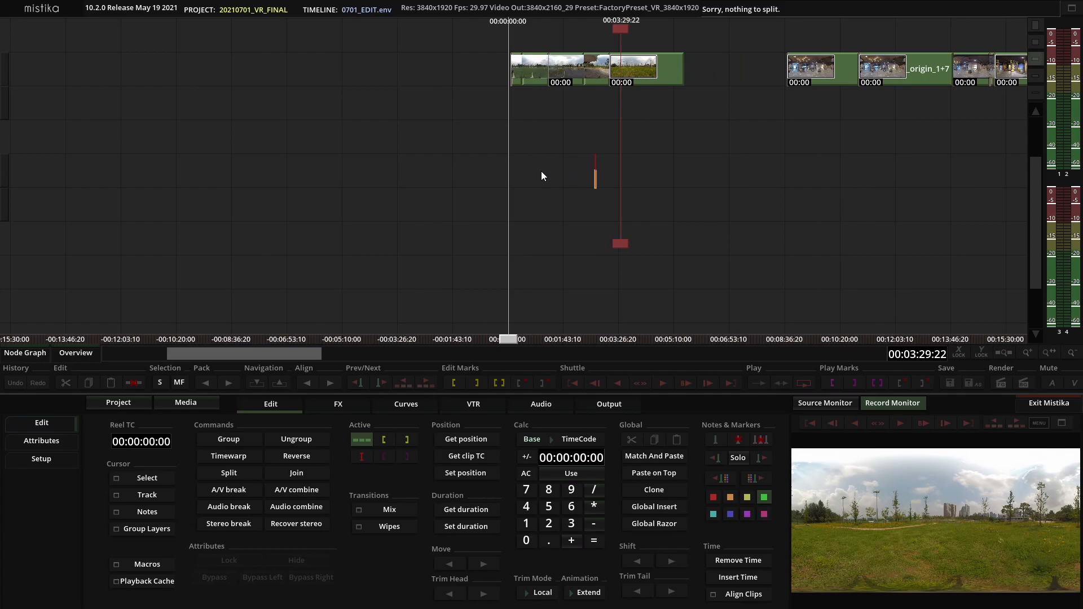
pyautogui.moveTo(821, 115); pyautogui.dragTo(713, 152)
pyautogui.moveTo(616, 244); pyautogui.dragTo(498, 247)
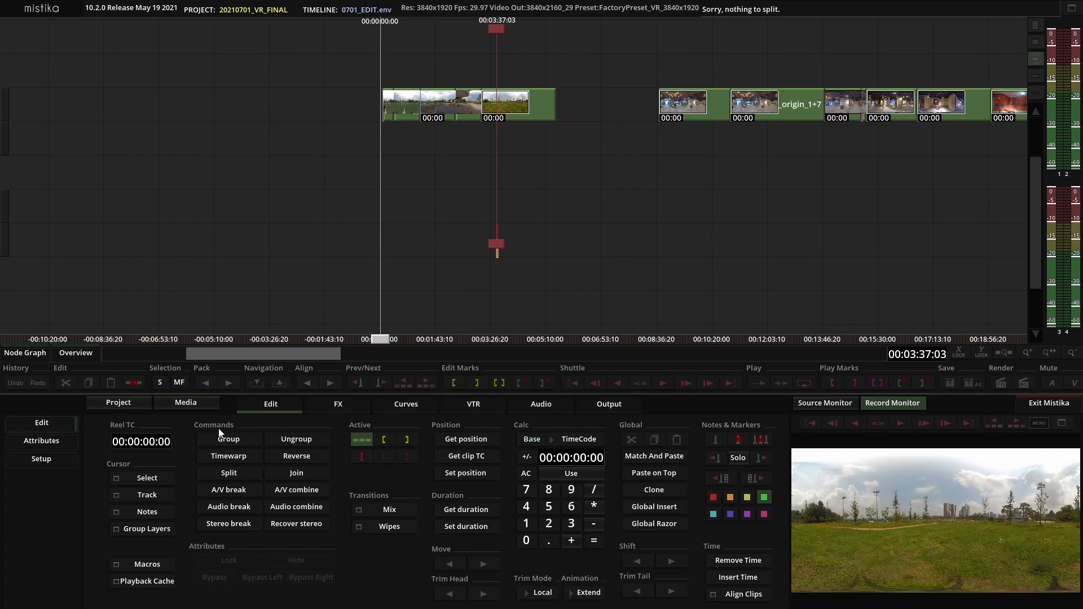
# Switch the number of VU meters to 2 and back to 4, and browse the audio icon display options
pyautogui.click(50, 460)
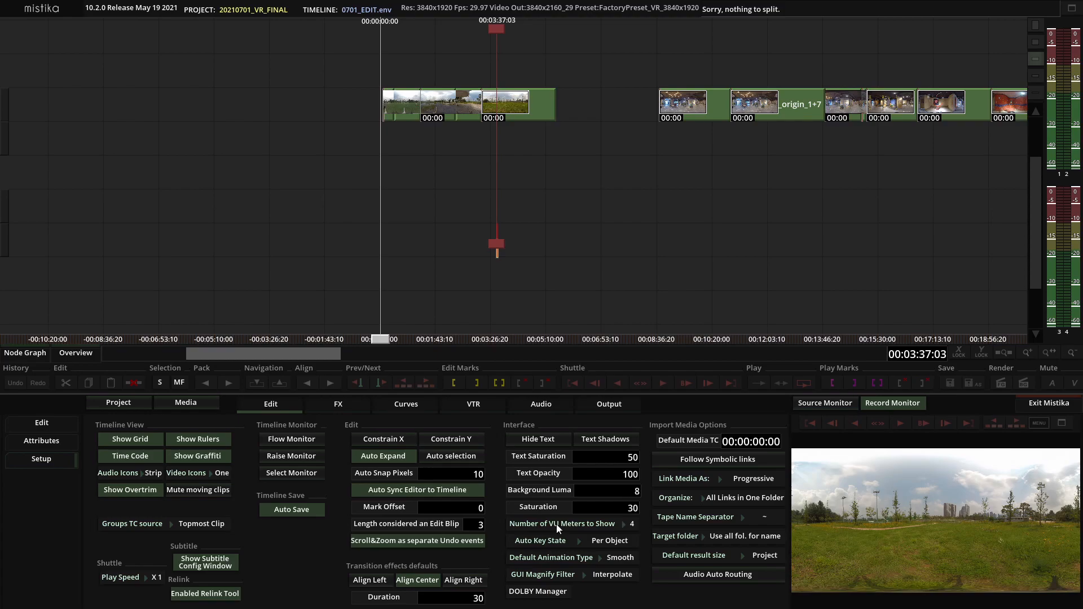
pyautogui.click(605, 524)
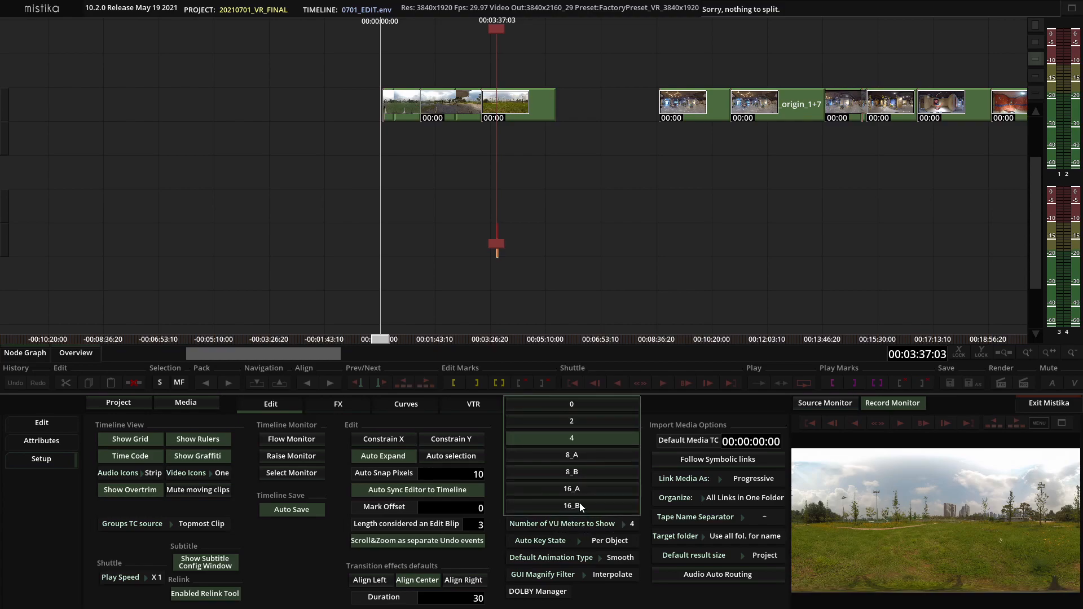
pyautogui.click(580, 425)
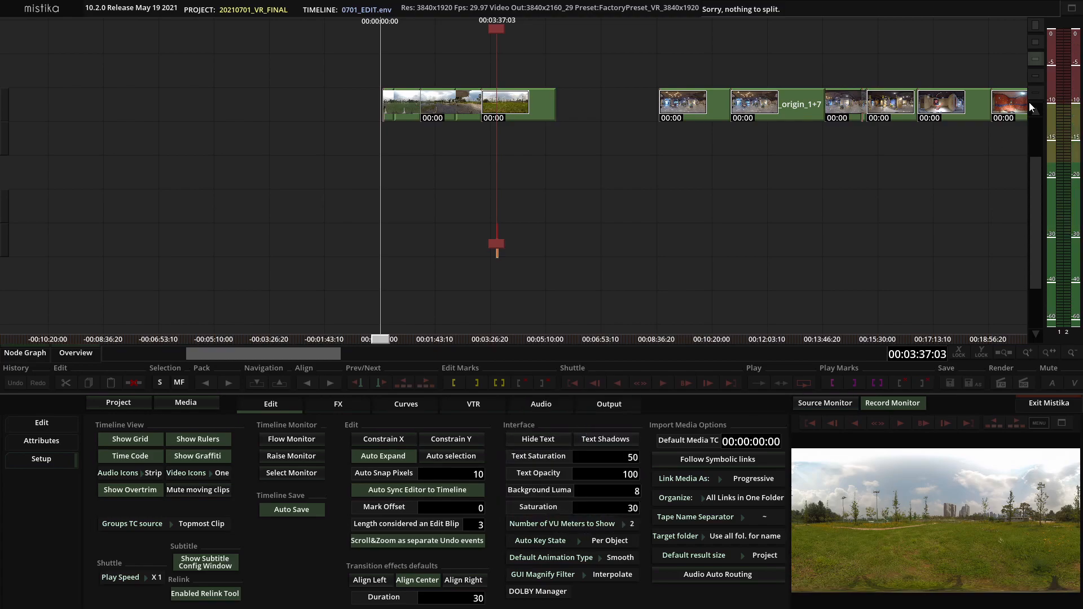
pyautogui.click(630, 525)
pyautogui.click(595, 440)
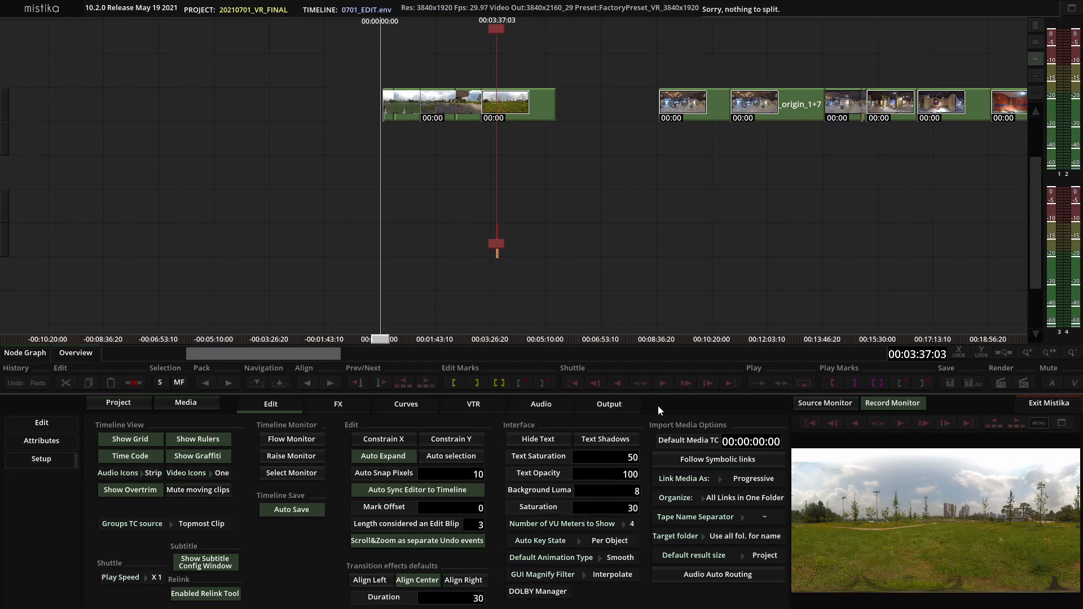
pyautogui.click(615, 524)
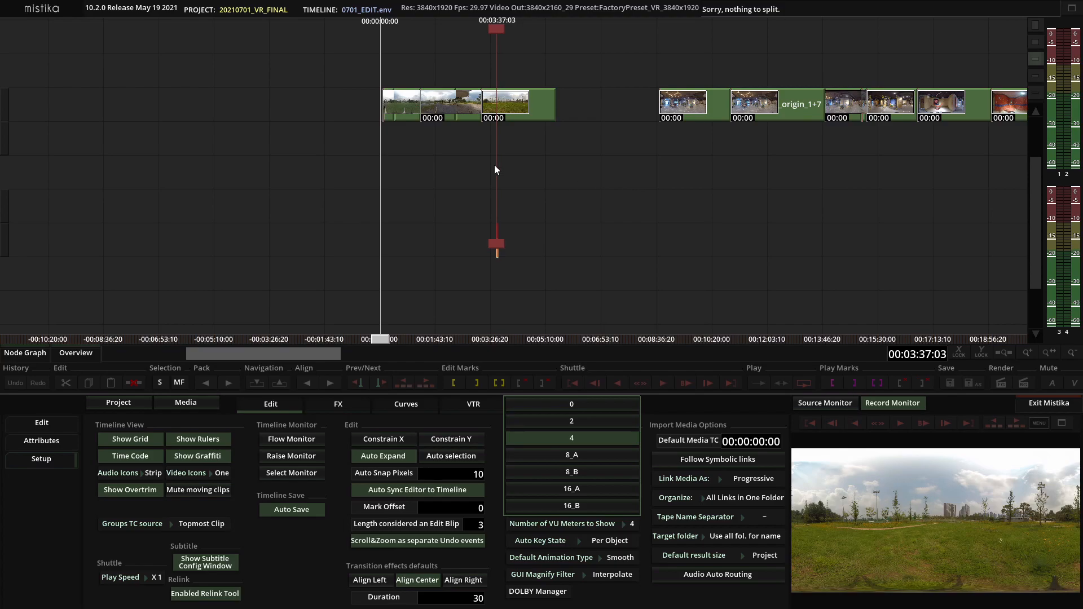
pyautogui.click(140, 474)
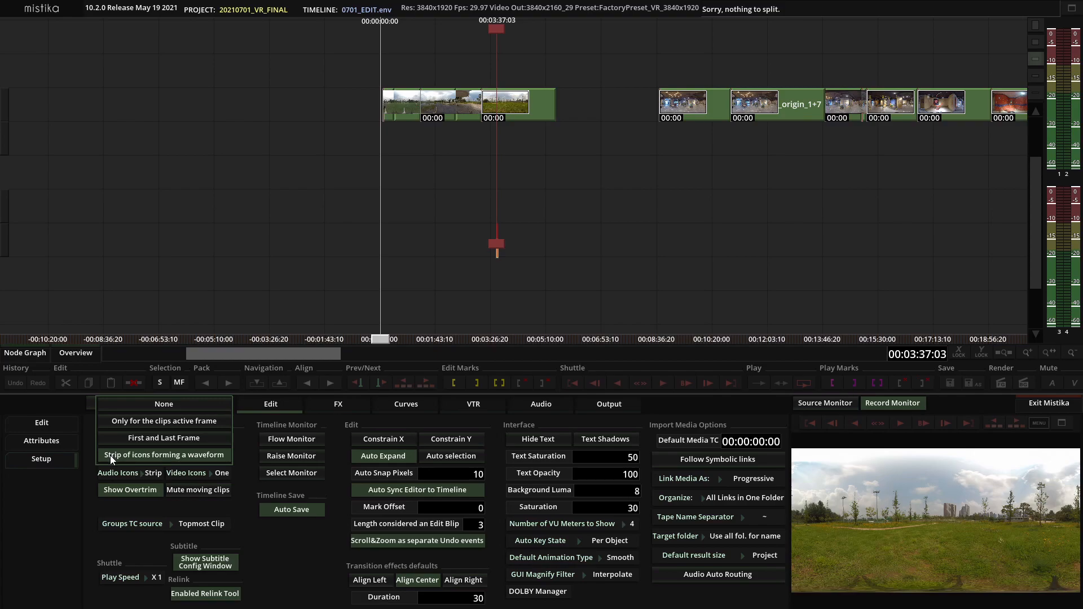
pyautogui.click(48, 425)
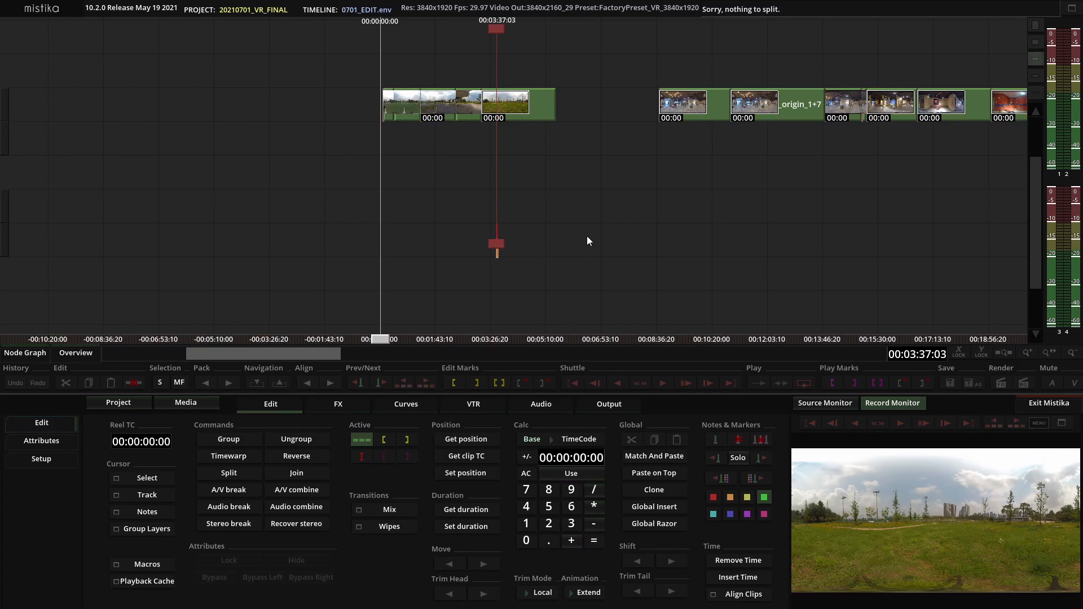
# Try trimming the tail of the Proxy_0002 clip shorter, then undo the trim
pyautogui.moveTo(537, 99)
pyautogui.mouseDown()
pyautogui.moveTo(530, 151)
pyautogui.moveTo(543, 140)
pyautogui.moveTo(540, 104)
pyautogui.mouseUp()
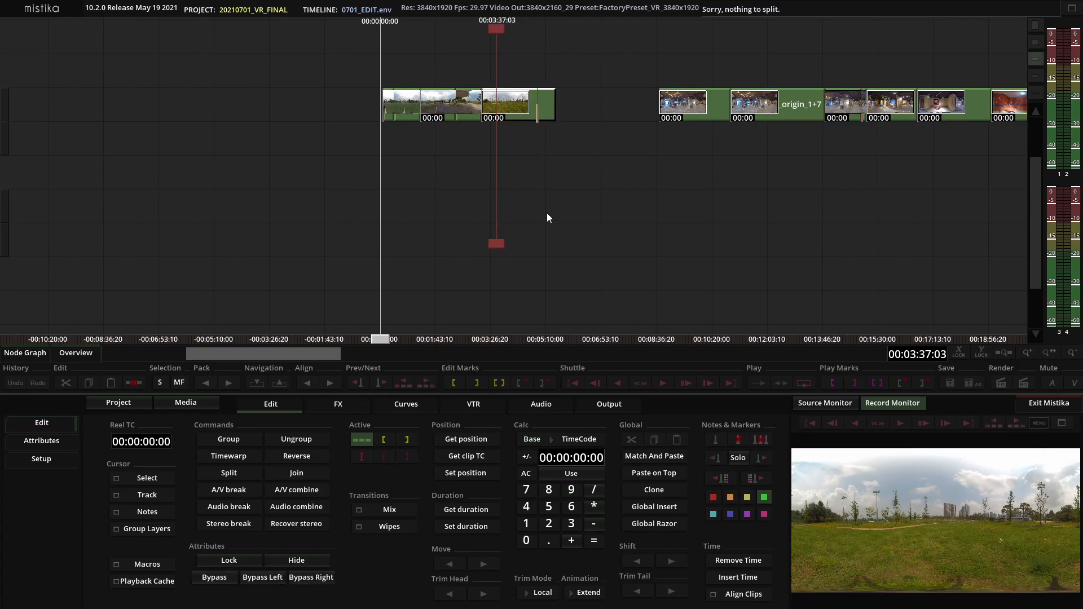
pyautogui.scroll(3, 547, 214)
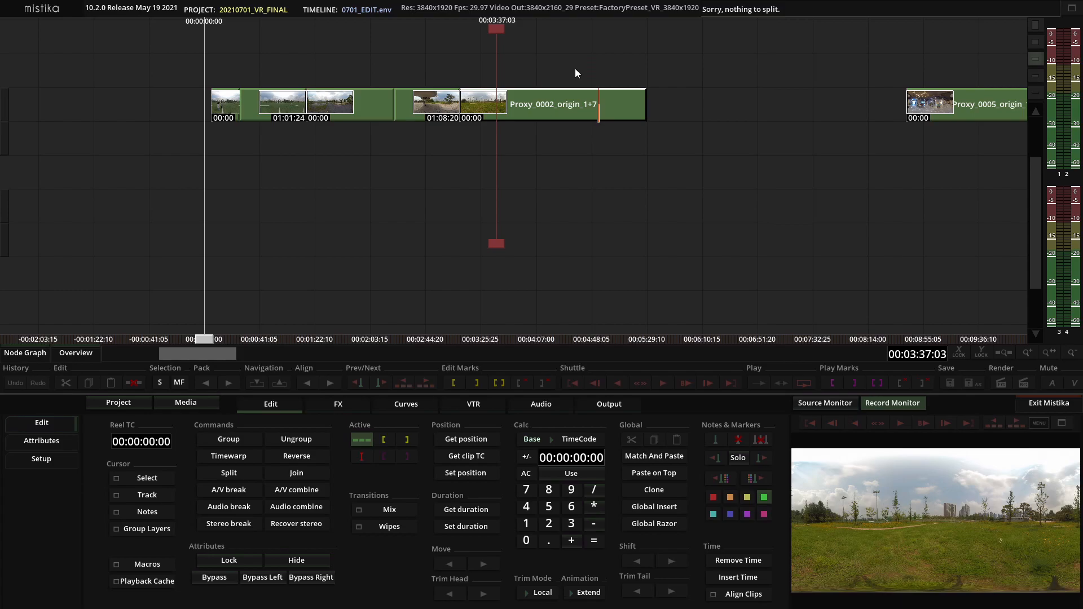
pyautogui.scroll(4, 706, 234)
pyautogui.scroll(-1, 706, 235)
pyautogui.scroll(-2, 707, 235)
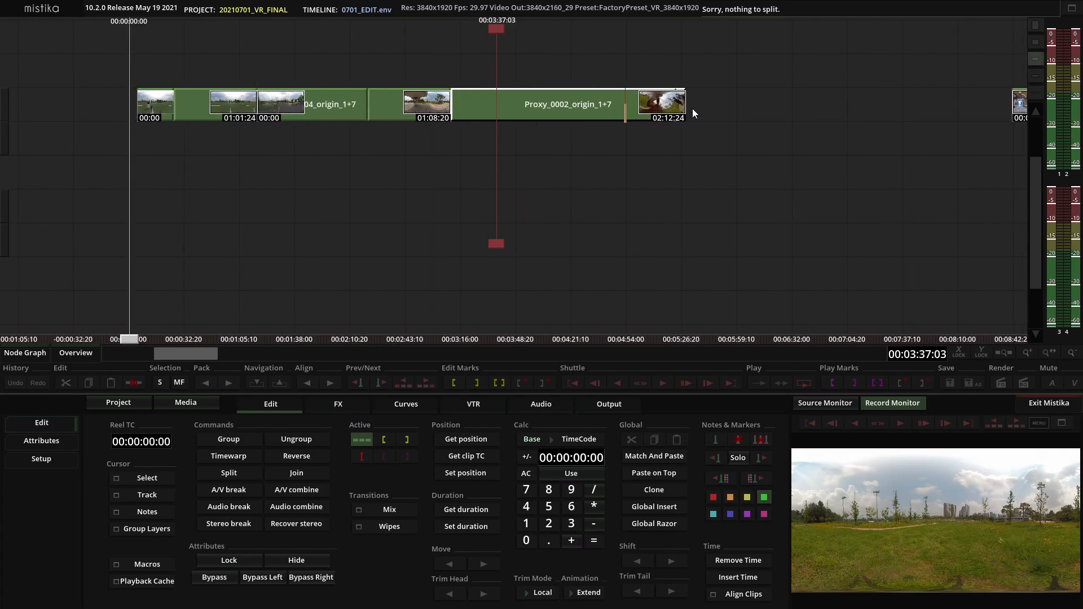
pyautogui.moveTo(766, 109); pyautogui.dragTo(645, 124)
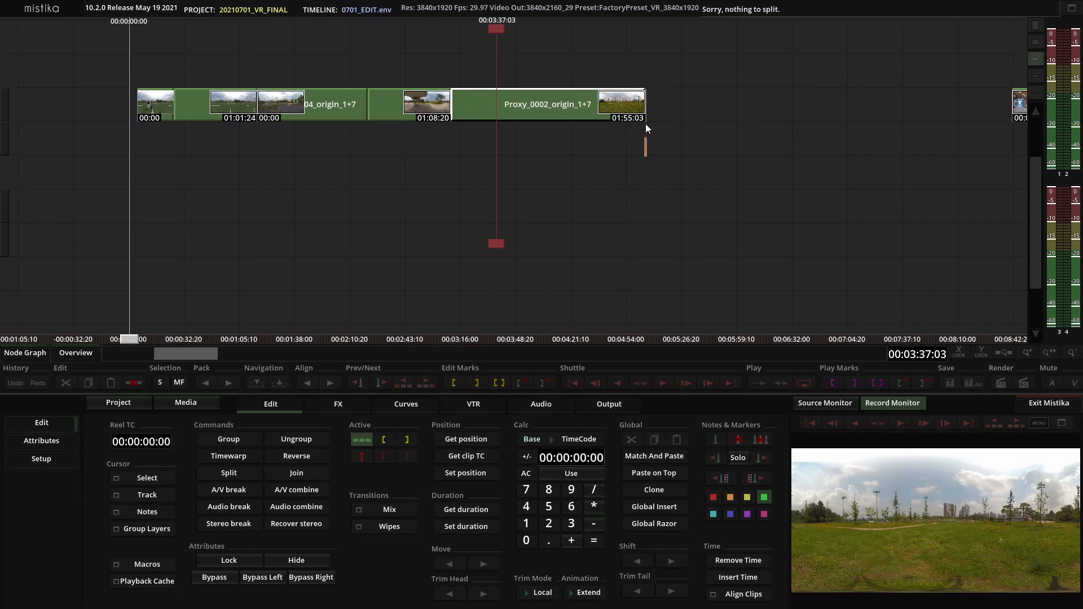
pyautogui.hotkey('ctrl', 'z')
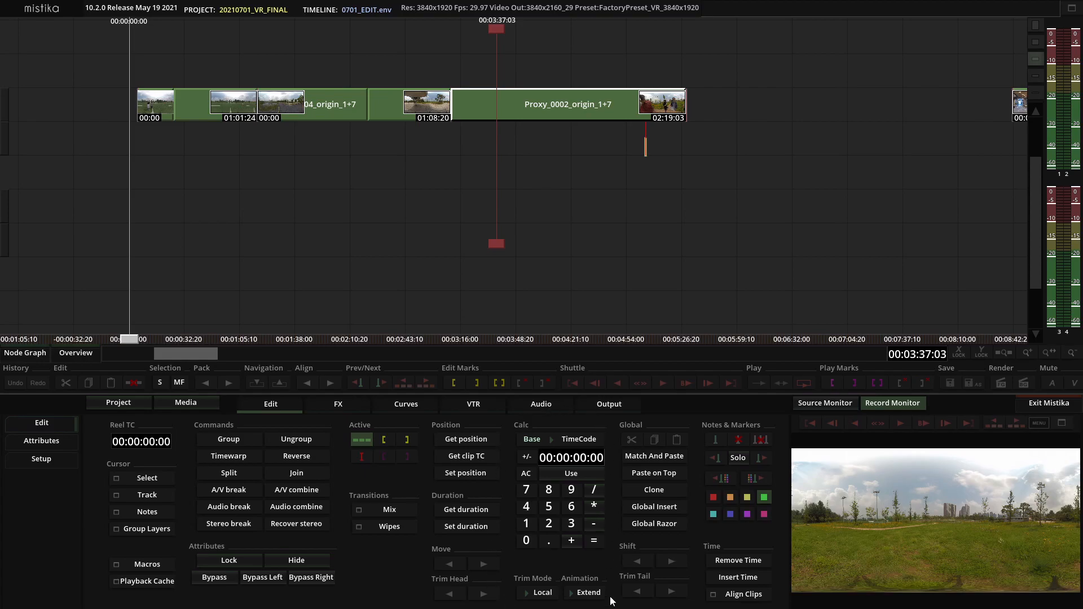
# Switch the calculator base to Frames and enter 1 as the value to use for trimming
pyautogui.click(570, 446)
pyautogui.click(564, 410)
pyautogui.click(522, 525)
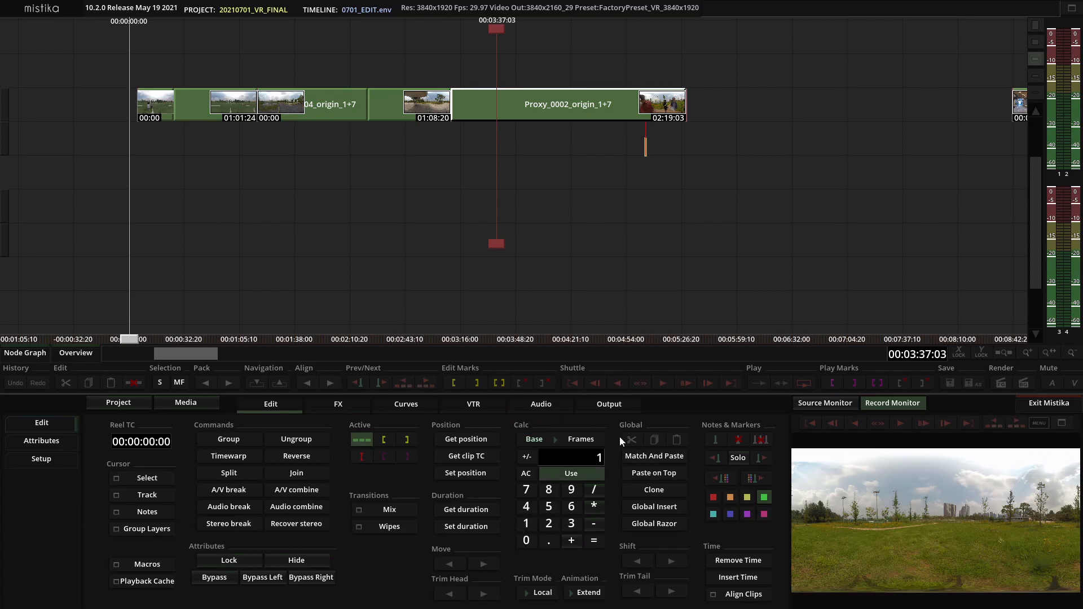
pyautogui.click(529, 476)
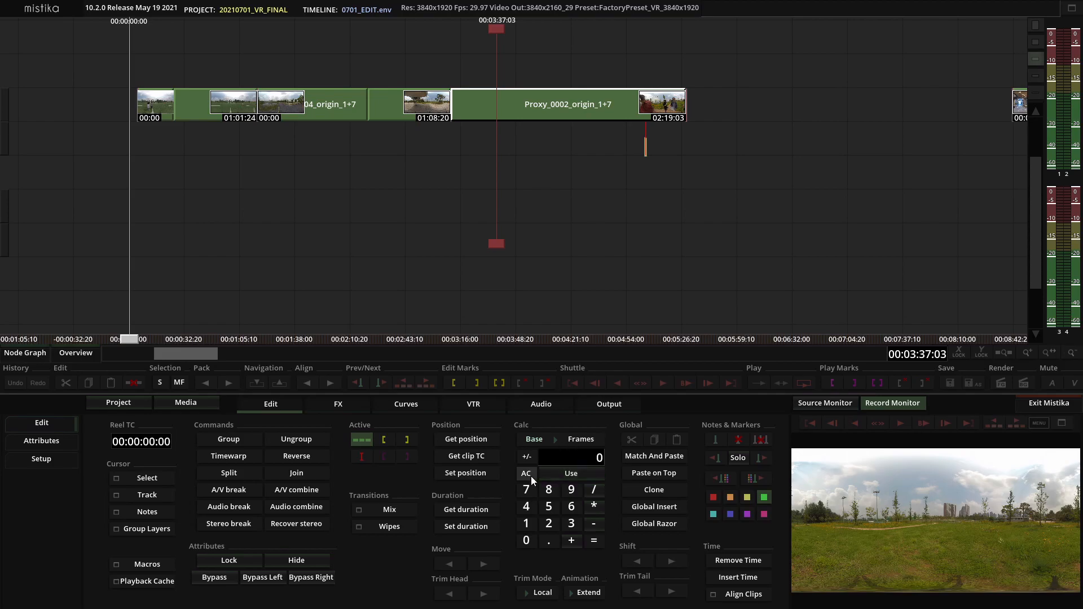
pyautogui.click(526, 529)
pyautogui.click(526, 539)
pyautogui.click(530, 476)
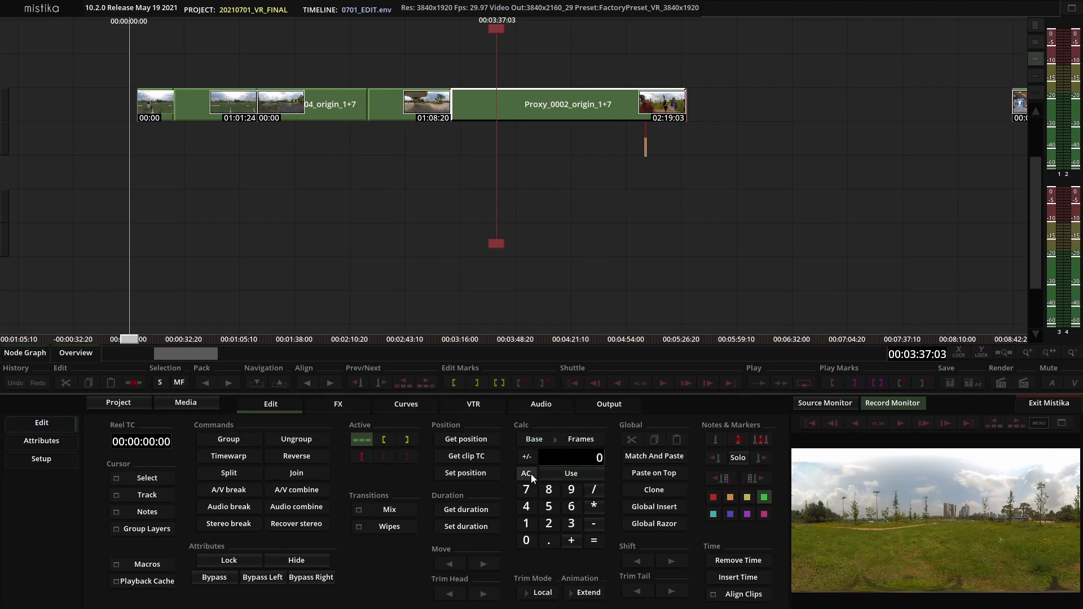
pyautogui.click(525, 524)
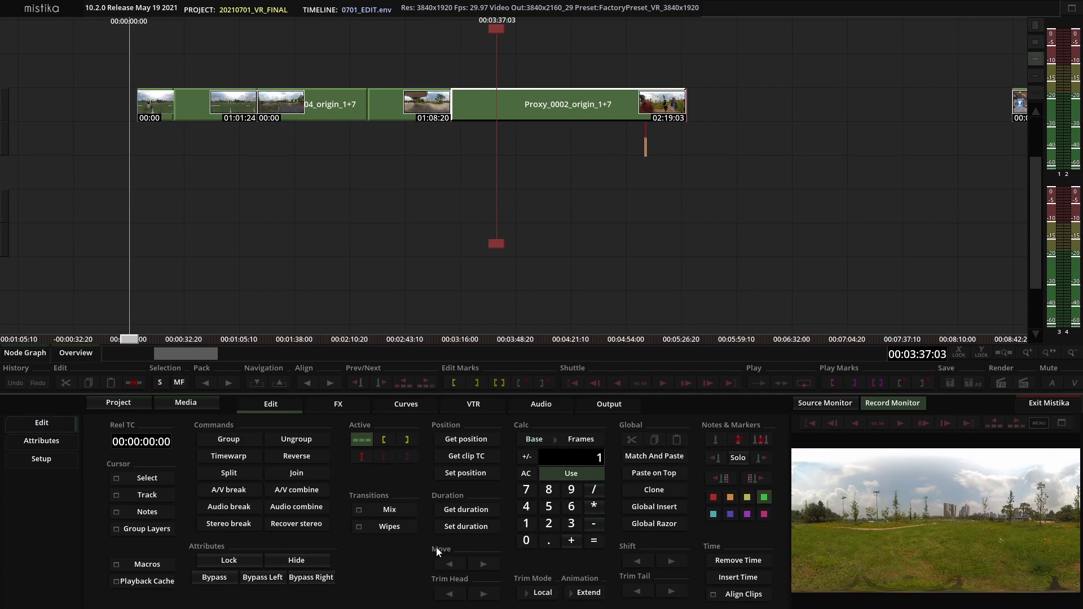
# Trim the tail of the Proxy_0002 clip shorter in one-frame steps
pyautogui.click(635, 590)
pyautogui.click(634, 590)
pyautogui.click(635, 590)
pyautogui.scroll(1, 784, 157)
pyautogui.moveTo(760, 161); pyautogui.dragTo(506, 171)
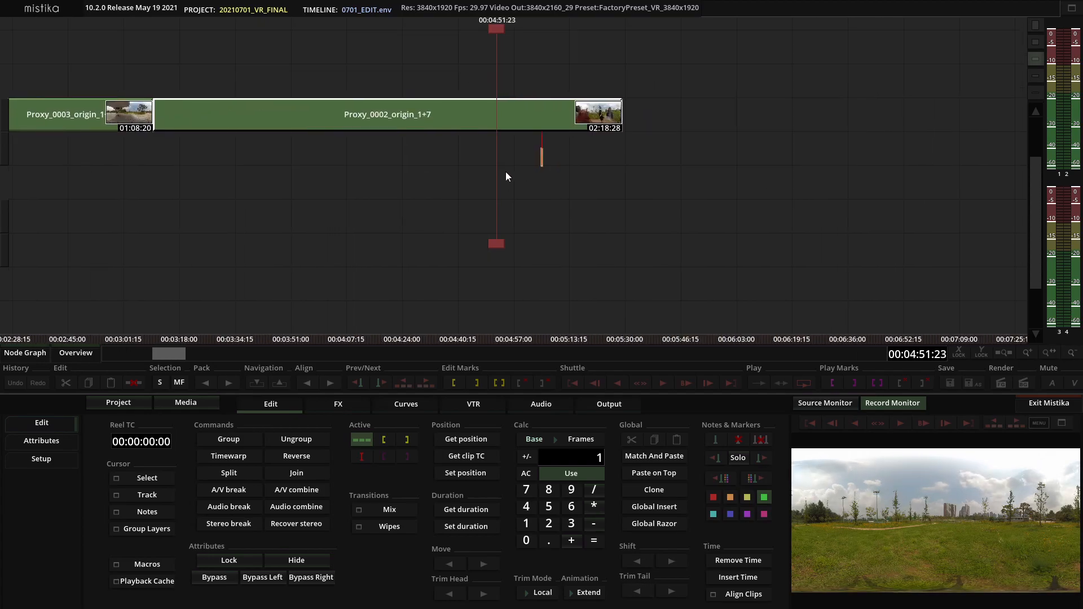
pyautogui.scroll(1, 506, 177)
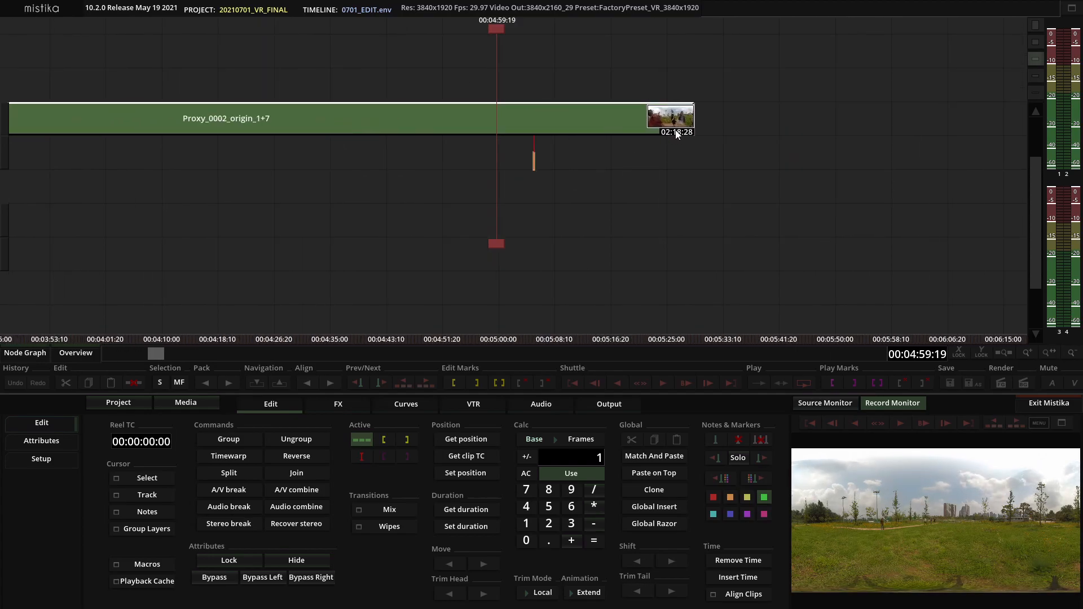
pyautogui.click(638, 590)
pyautogui.click(638, 591)
pyautogui.click(639, 590)
pyautogui.click(638, 591)
pyautogui.click(638, 591)
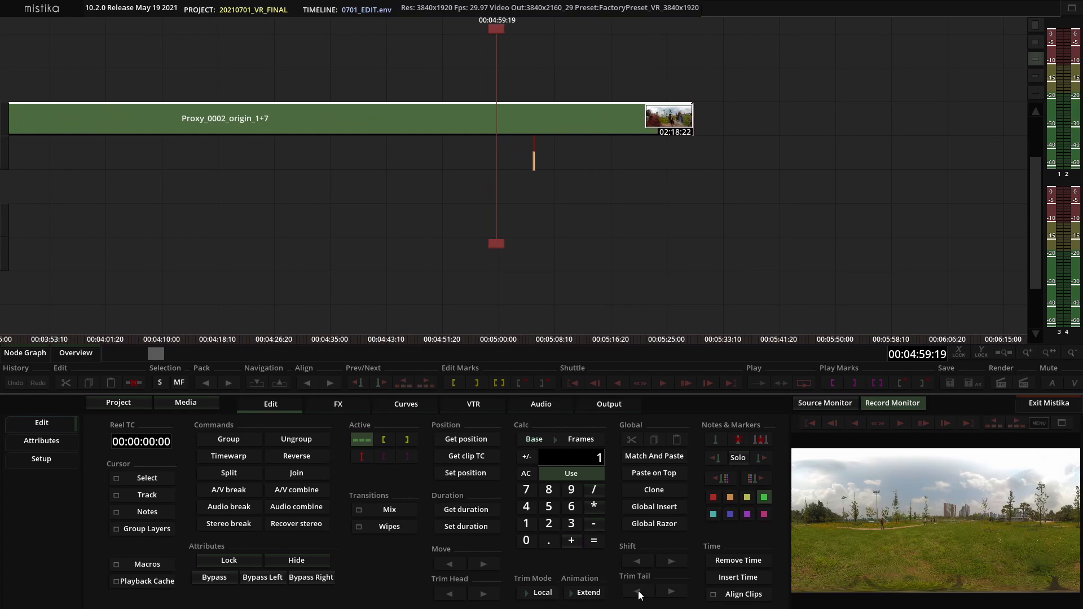
pyautogui.click(638, 591)
pyautogui.click(639, 591)
pyautogui.scroll(-6, 684, 250)
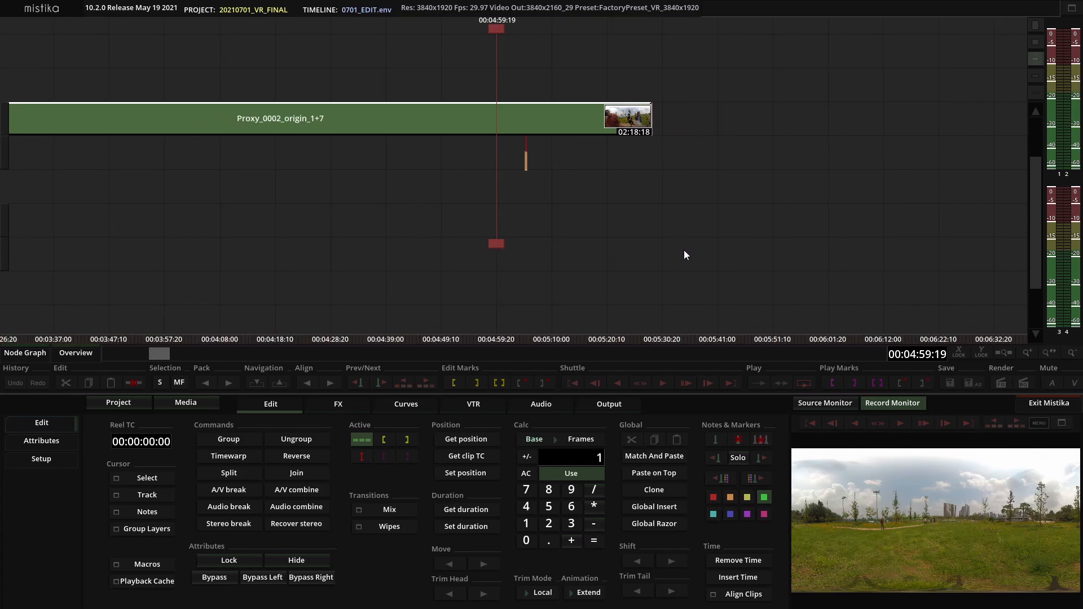
# Set the trim mode to Select
pyautogui.click(539, 594)
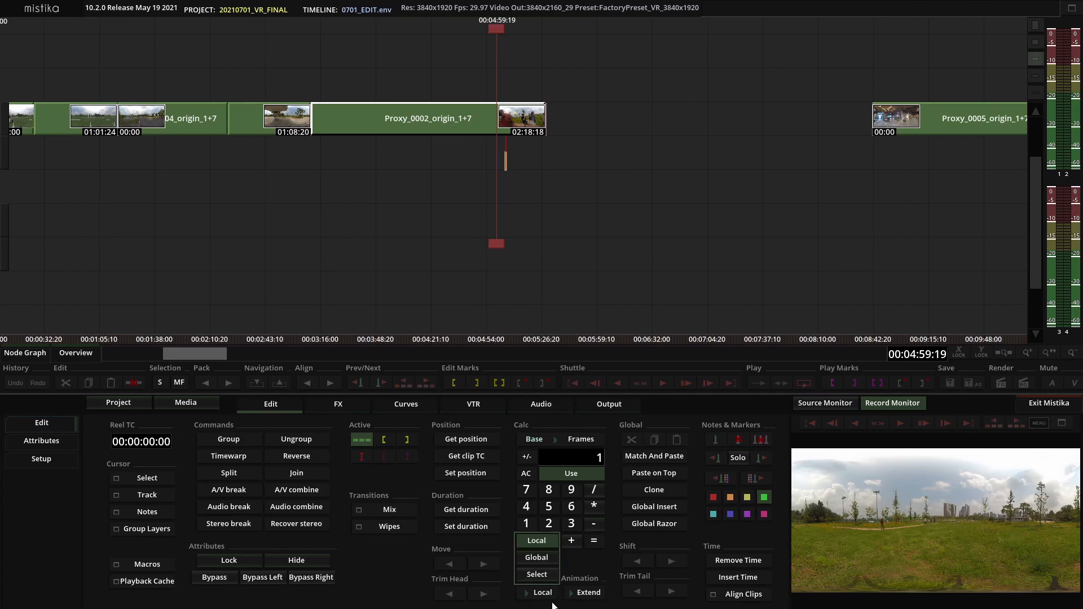
pyautogui.click(540, 577)
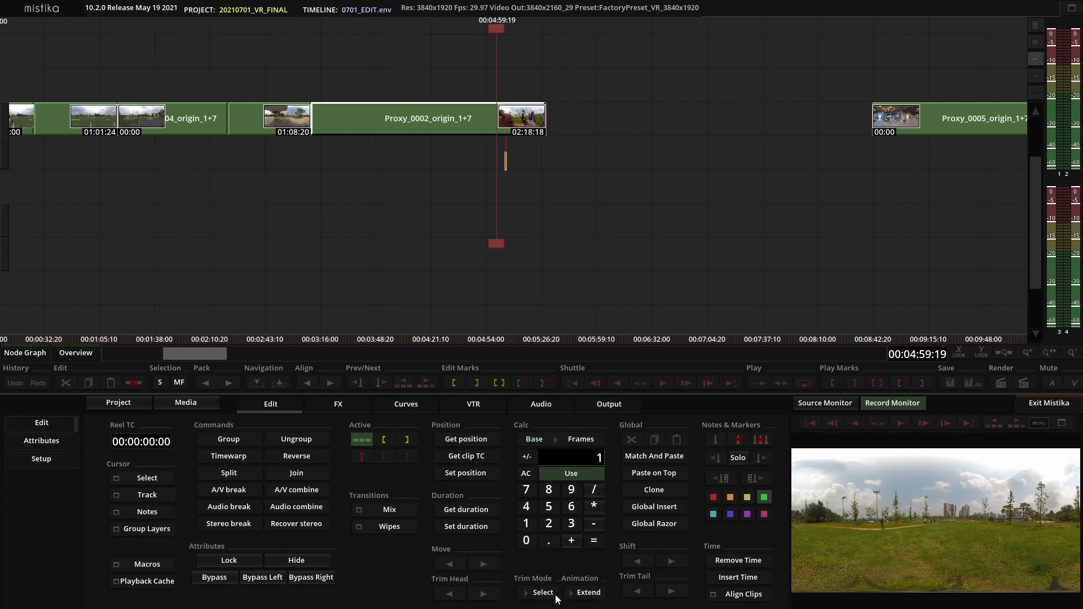
pyautogui.click(550, 594)
pyautogui.click(543, 537)
pyautogui.click(538, 592)
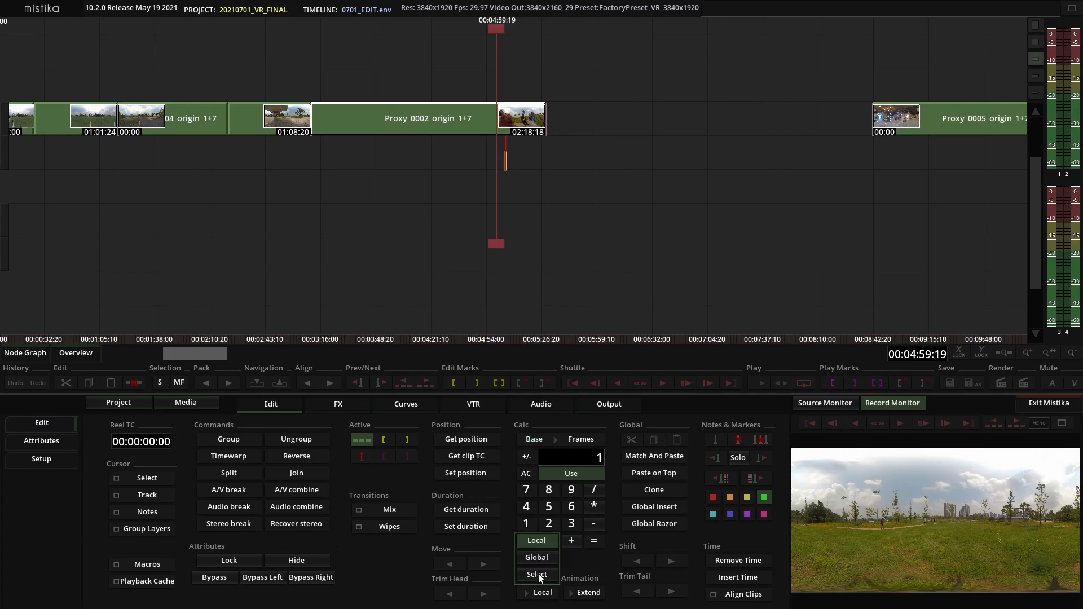
pyautogui.click(537, 574)
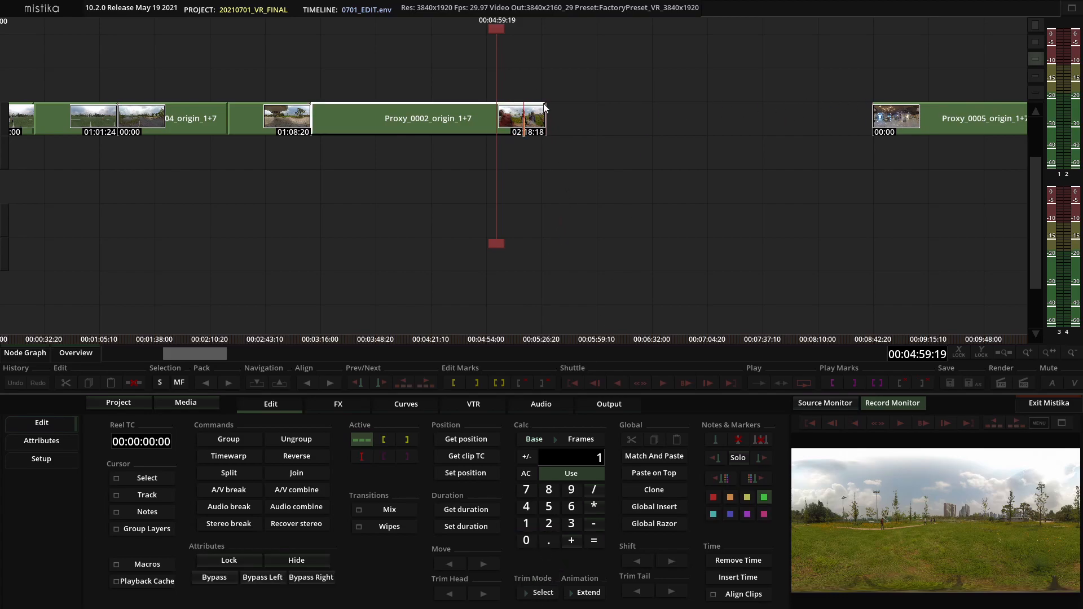
pyautogui.click(548, 592)
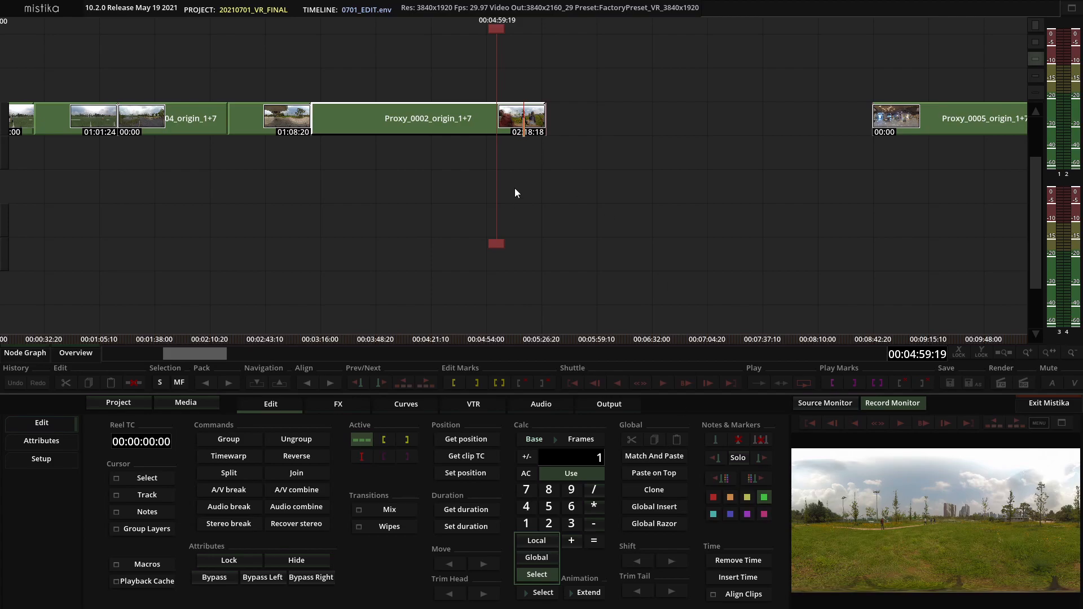
pyautogui.click(544, 578)
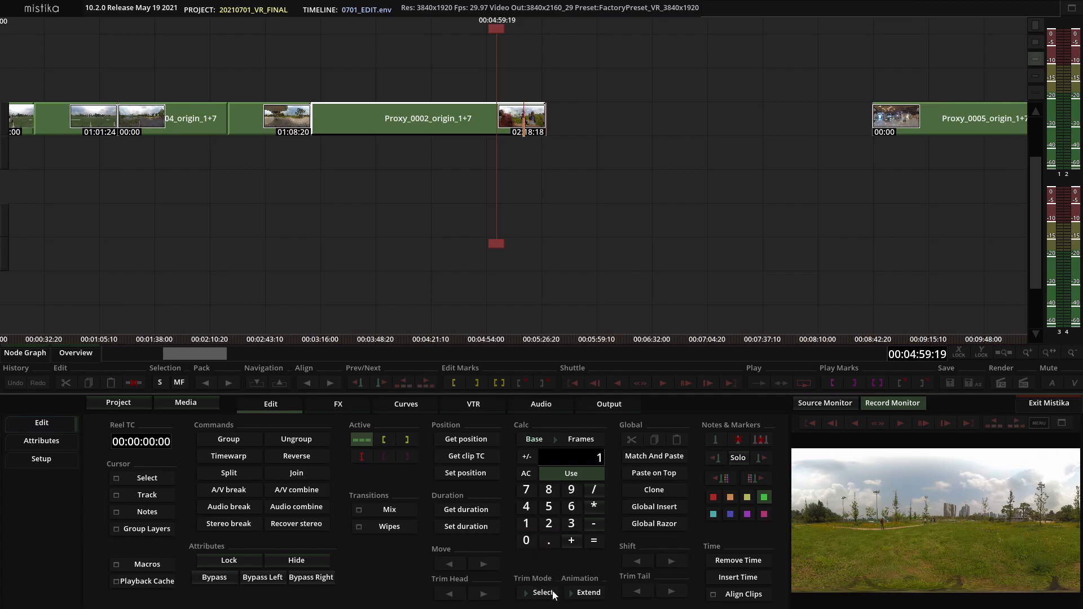
# Select the Proxy_0002 clip and trim its tail two more frames shorter
pyautogui.click(455, 222)
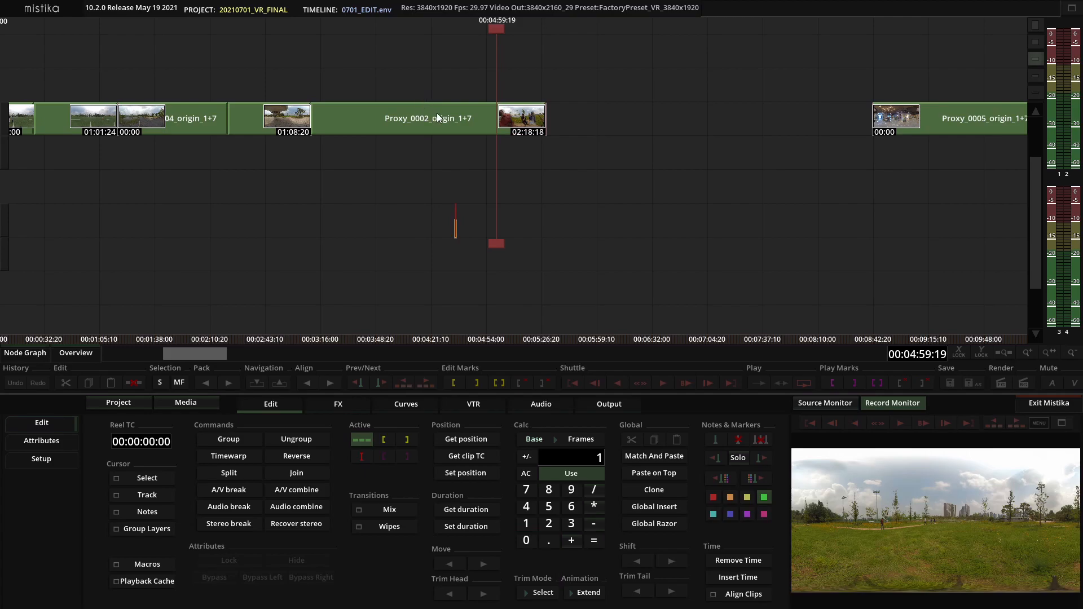
pyautogui.click(437, 118)
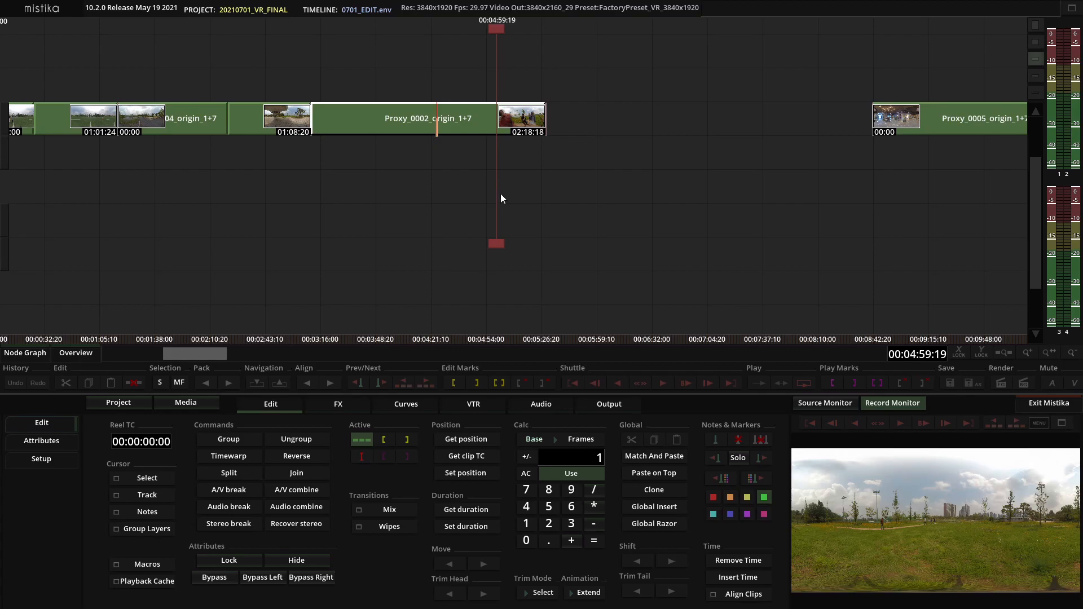
pyautogui.click(634, 590)
pyautogui.click(634, 591)
# Select the head of the Proxy_0002 clip and trim it forward a few frames
pyautogui.click(362, 126)
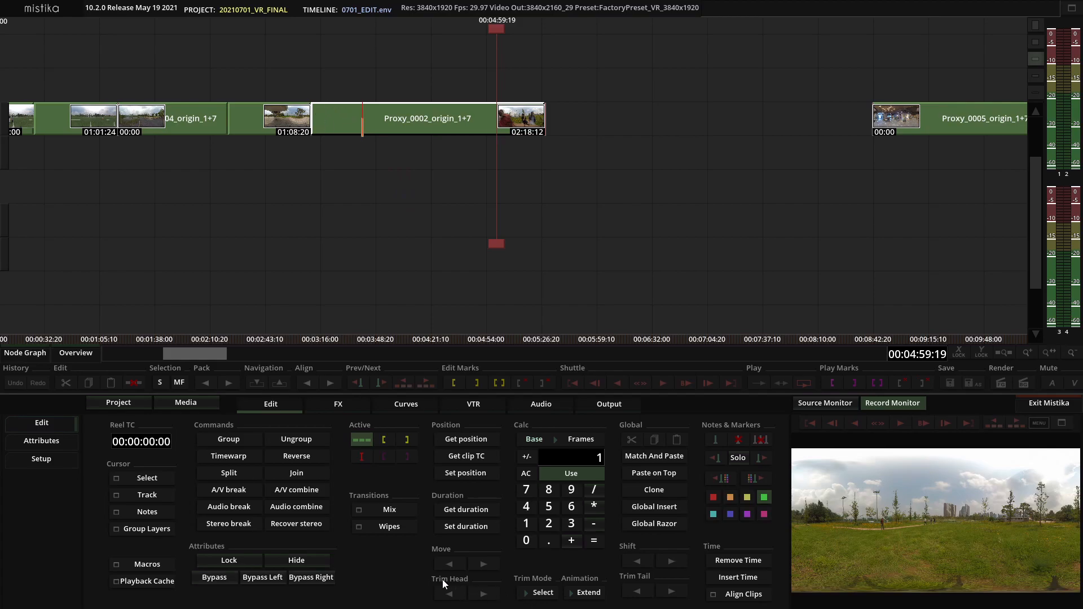
pyautogui.click(480, 594)
pyautogui.click(480, 593)
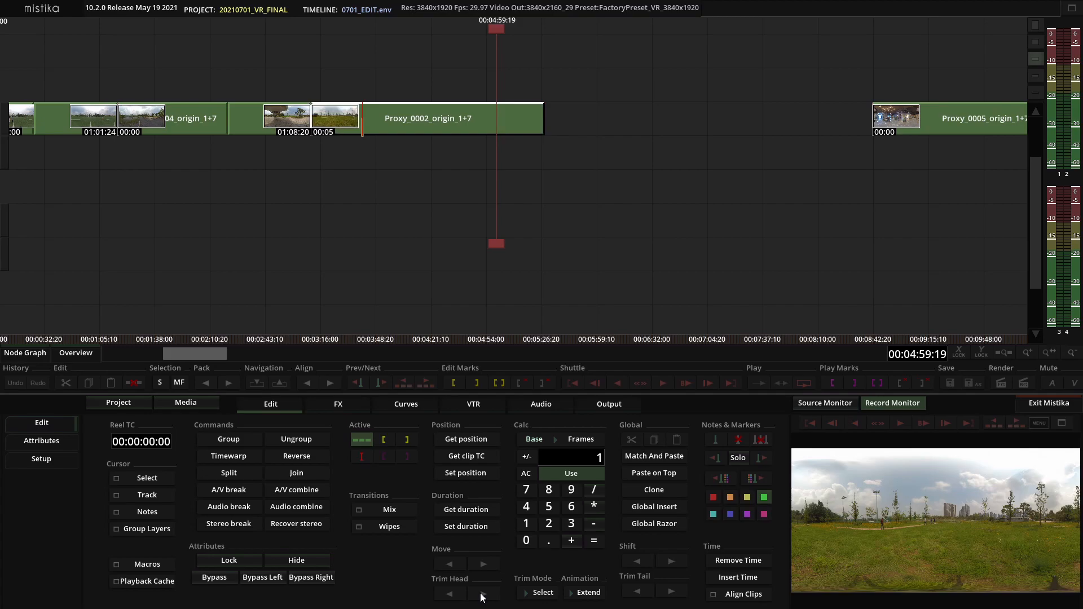
pyautogui.click(479, 593)
# Trim the head of the Proxy_0002 clip back in one-frame steps toward the previous clip
pyautogui.press('pageup')
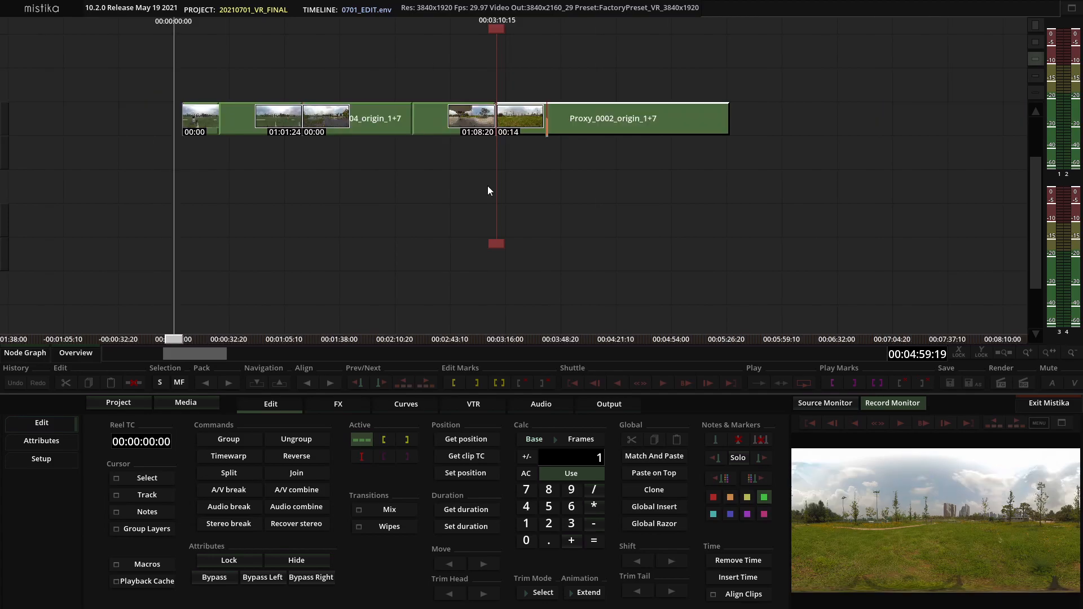
pyautogui.scroll(10, 494, 190)
pyautogui.scroll(4, 494, 190)
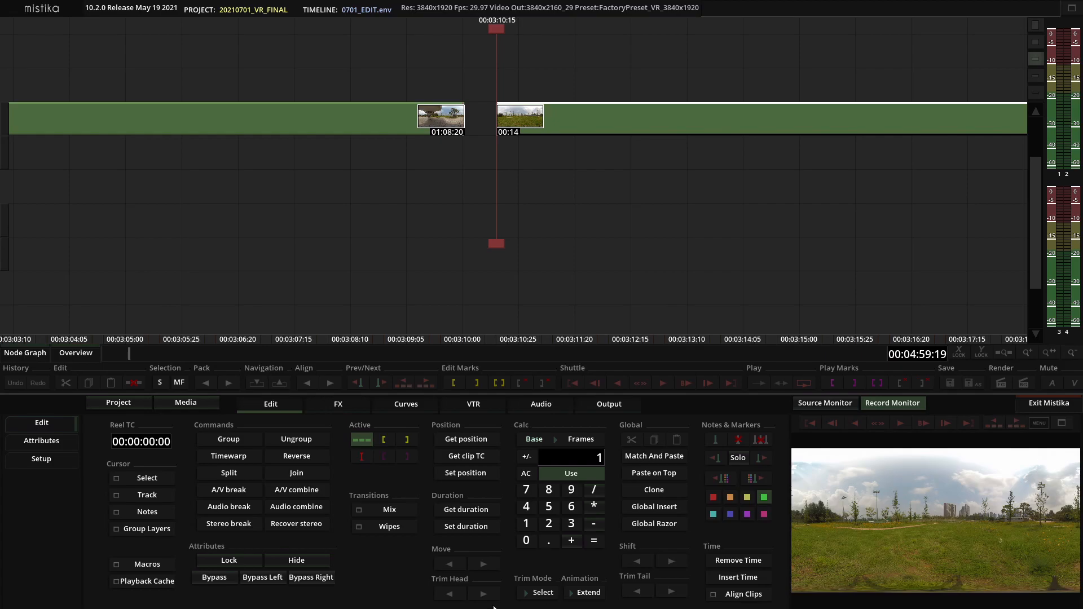
pyautogui.click(449, 594)
pyautogui.click(450, 594)
pyautogui.click(450, 594)
pyautogui.click(450, 594)
pyautogui.click(449, 594)
pyautogui.click(450, 594)
pyautogui.click(450, 594)
pyautogui.click(450, 594)
pyautogui.click(450, 594)
pyautogui.click(449, 594)
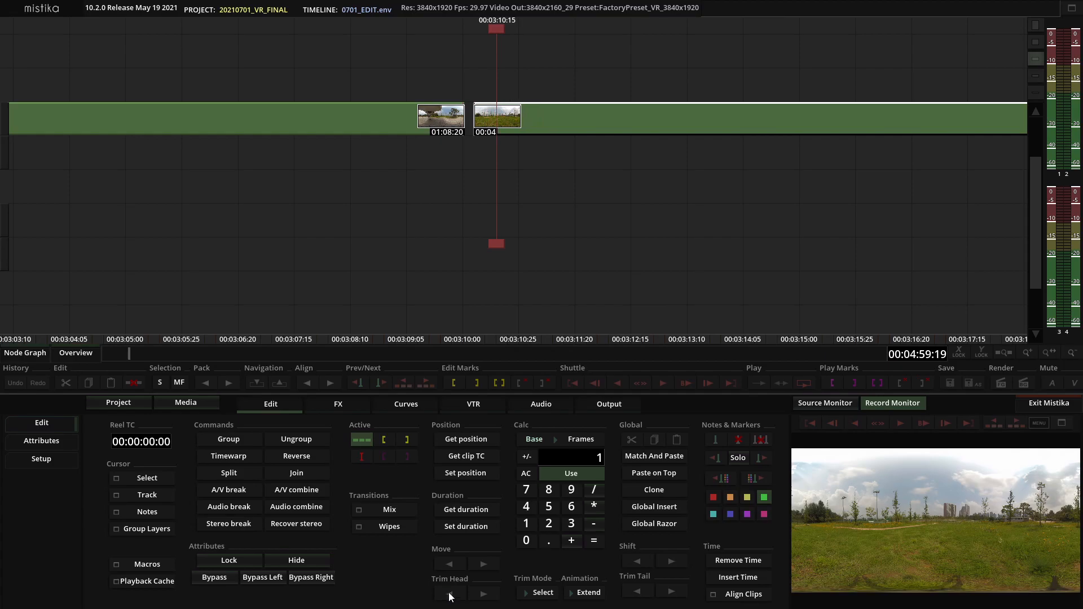
pyautogui.click(450, 595)
pyautogui.click(450, 594)
pyautogui.click(450, 594)
pyautogui.click(450, 594)
pyautogui.click(449, 594)
pyautogui.click(450, 594)
pyautogui.click(450, 594)
pyautogui.click(450, 594)
pyautogui.click(450, 594)
pyautogui.click(449, 594)
pyautogui.click(450, 595)
pyautogui.click(449, 594)
pyautogui.click(449, 594)
# Drag the Proxy_0002 head edit point and fine-tune it with one-frame head trims forward and back
pyautogui.moveTo(484, 118)
pyautogui.mouseDown()
pyautogui.moveTo(487, 86)
pyautogui.moveTo(466, 123)
pyautogui.mouseUp()
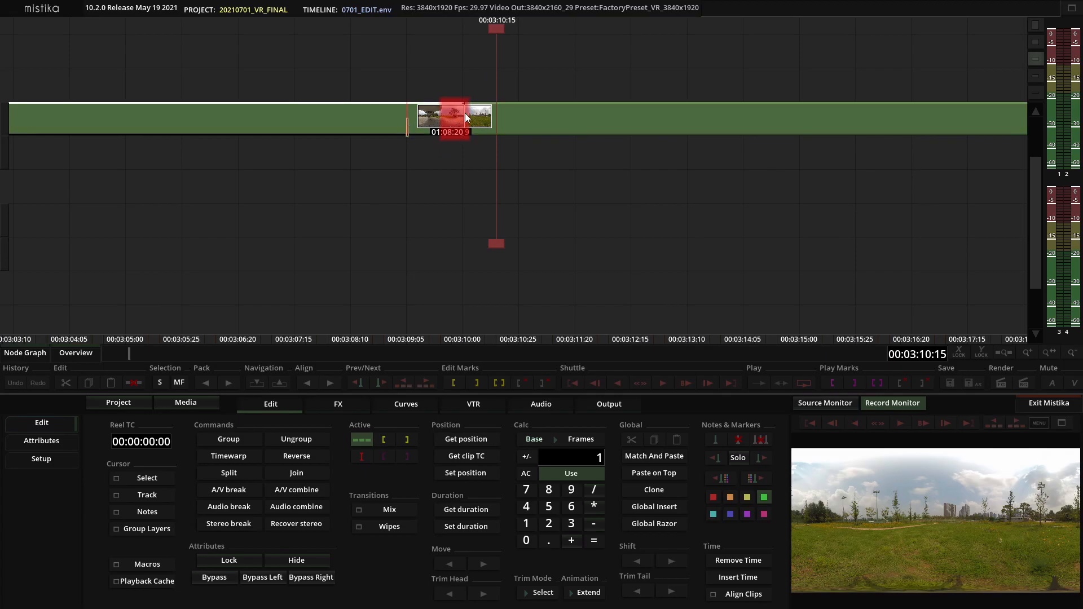
pyautogui.click(485, 594)
pyautogui.click(485, 594)
pyautogui.click(486, 594)
pyautogui.click(485, 593)
pyautogui.click(485, 593)
pyautogui.click(486, 594)
pyautogui.click(486, 594)
pyautogui.click(486, 594)
pyautogui.click(486, 594)
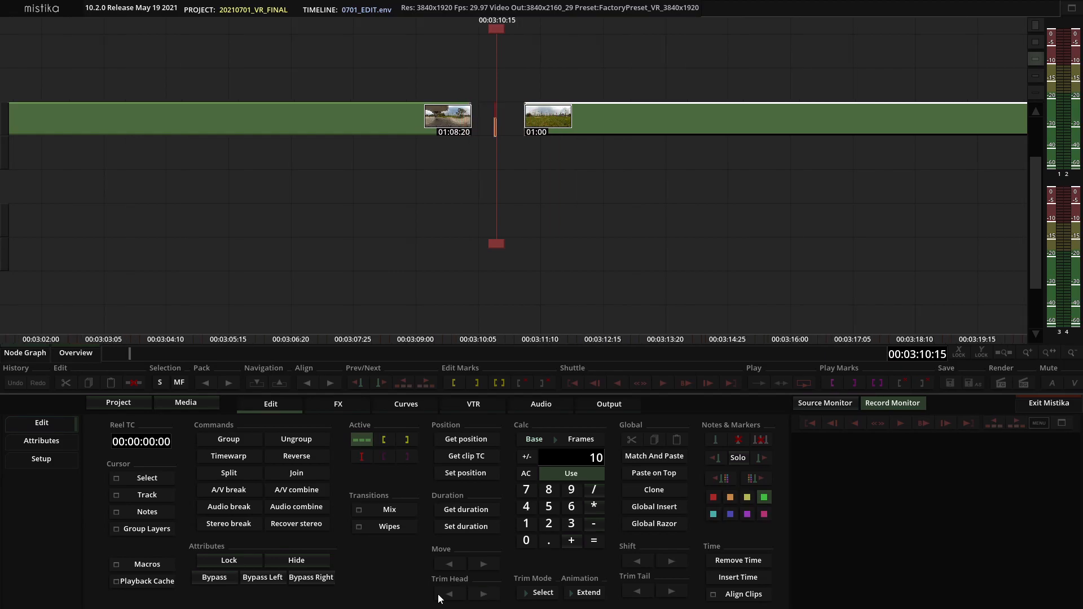
pyautogui.click(440, 594)
pyautogui.click(440, 594)
pyautogui.click(440, 595)
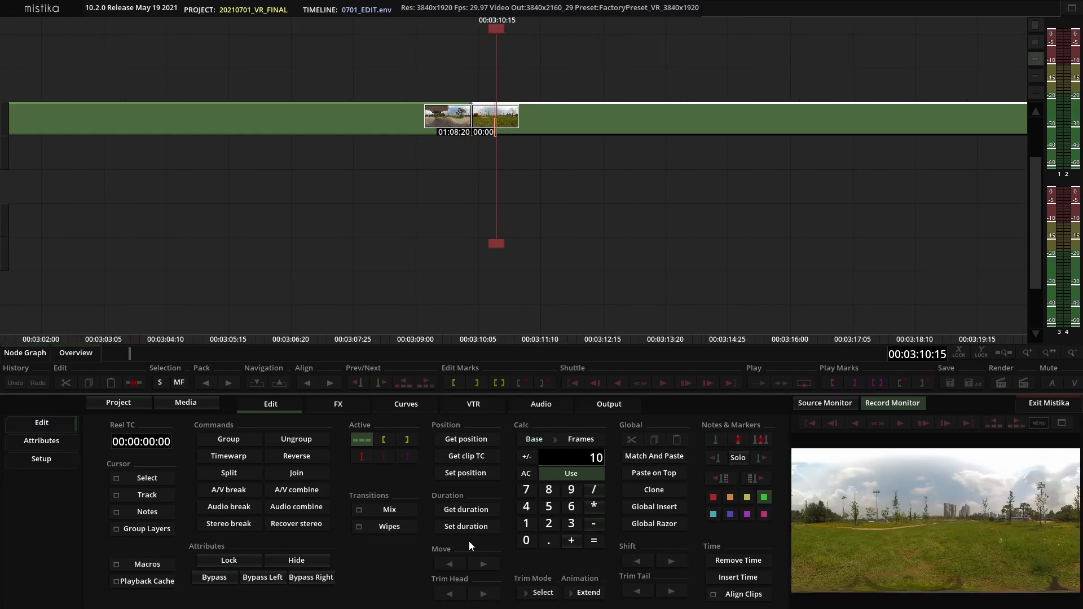